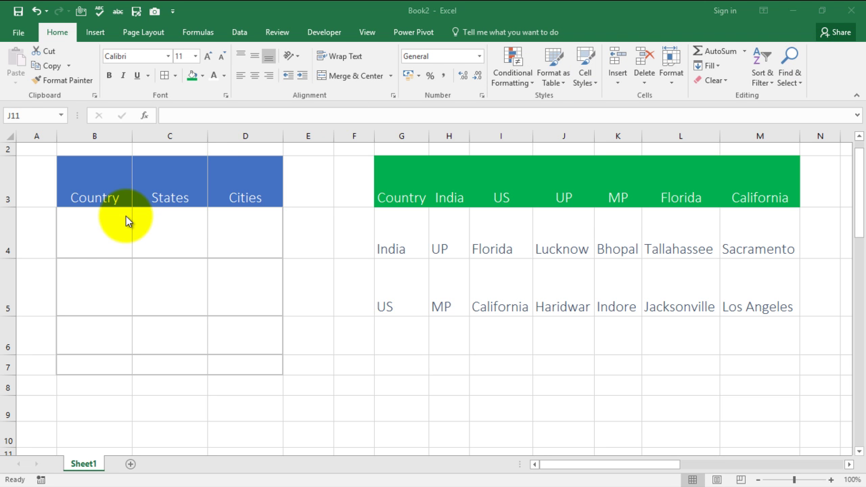
# Step: Fill row 4 with India, UP and Lucknow from the dropdowns
pyautogui.click(107, 231)
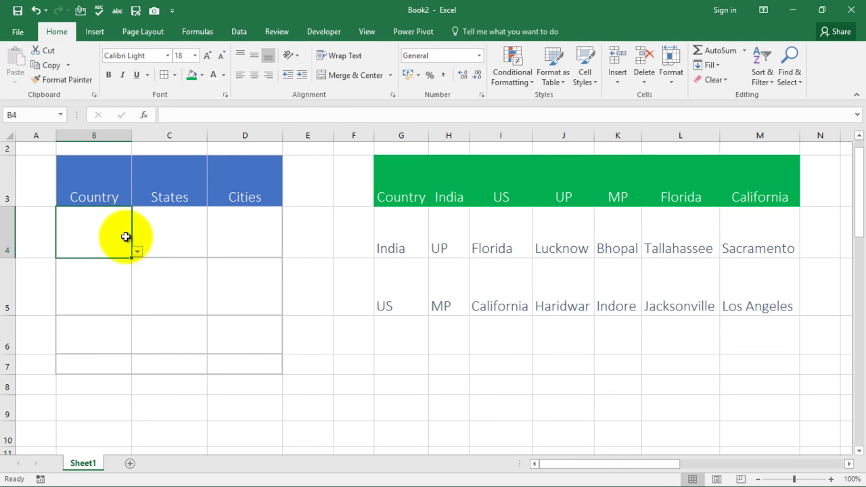
pyautogui.click(137, 252)
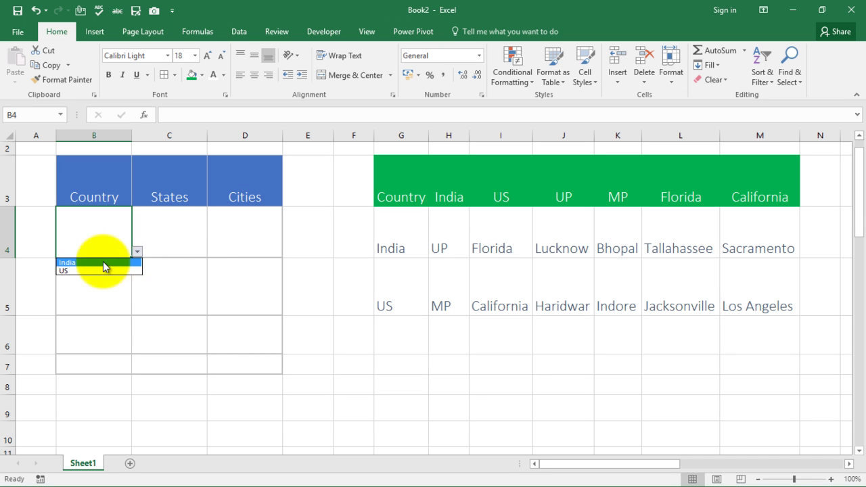
pyautogui.click(105, 261)
pyautogui.click(178, 243)
pyautogui.click(213, 253)
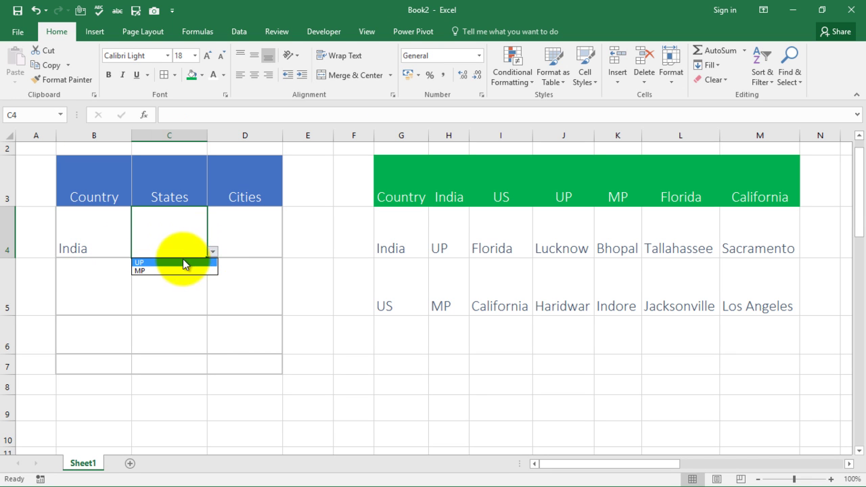
pyautogui.click(182, 262)
pyautogui.click(242, 245)
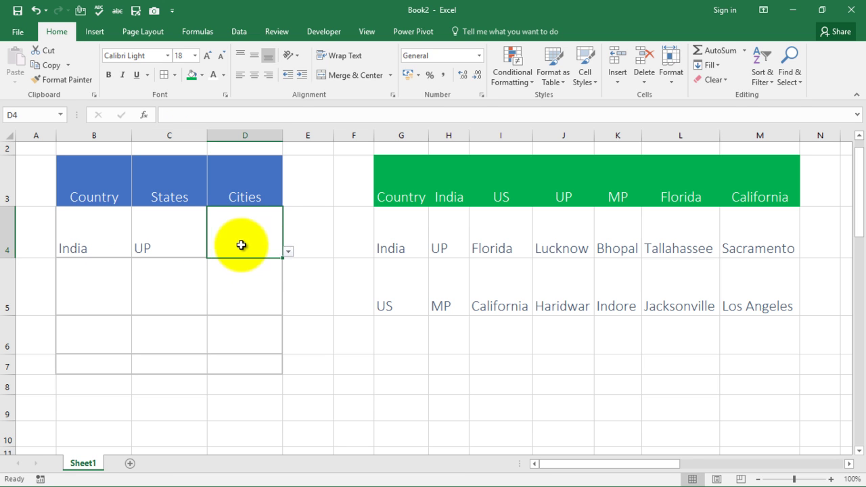
pyautogui.click(289, 253)
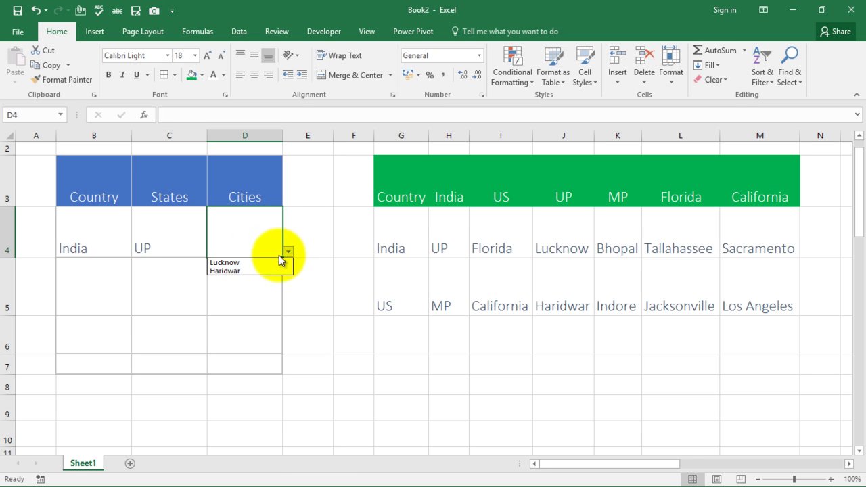
pyautogui.click(226, 262)
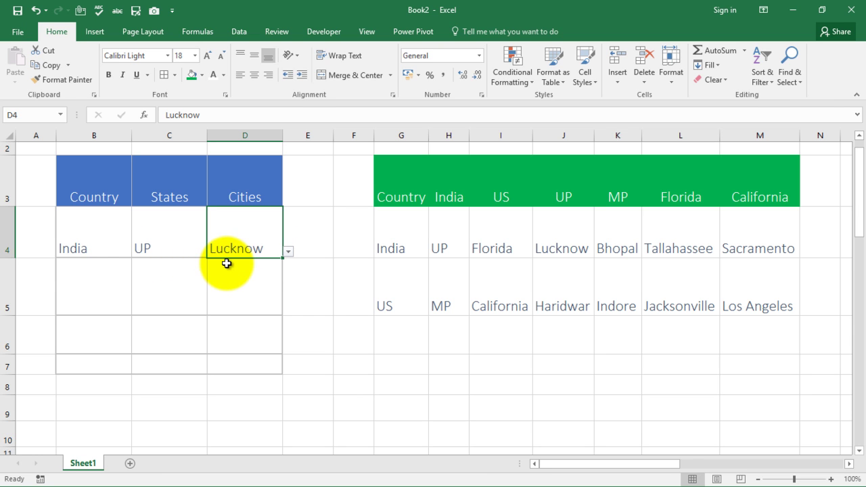
# Step: Fill row 5 with US, California and Los Angeles from the dropdowns
pyautogui.click(83, 279)
pyautogui.click(139, 310)
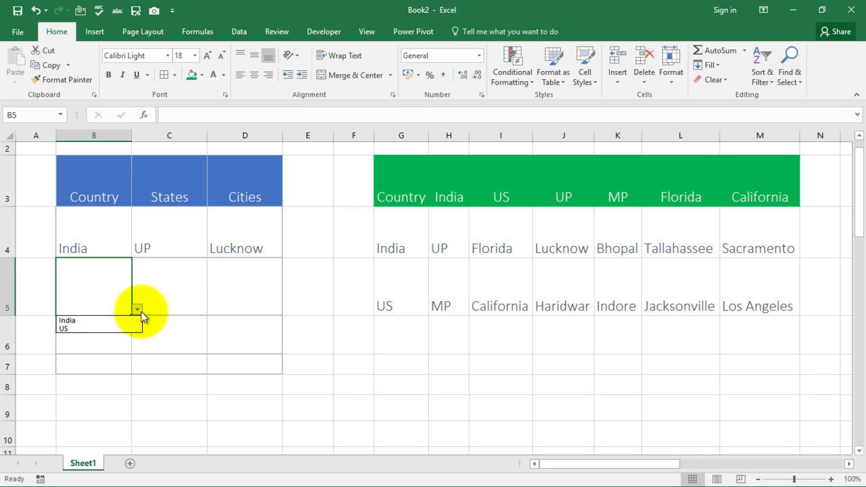
pyautogui.click(70, 327)
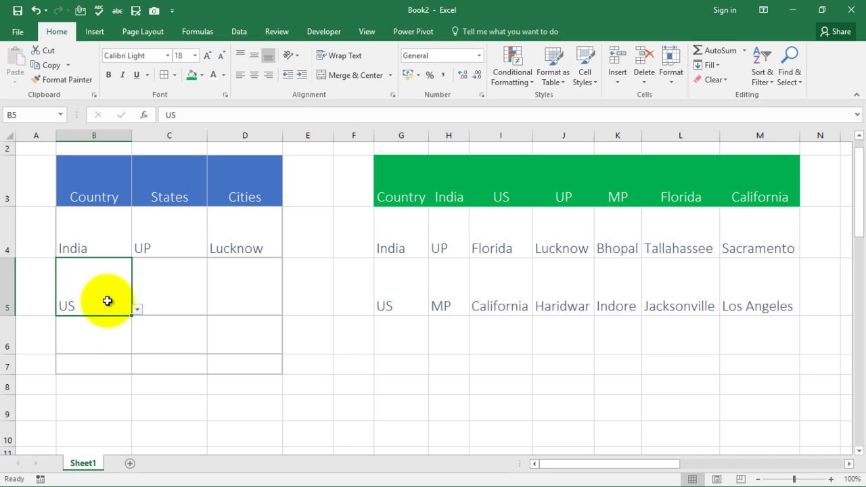
pyautogui.click(153, 298)
pyautogui.click(213, 313)
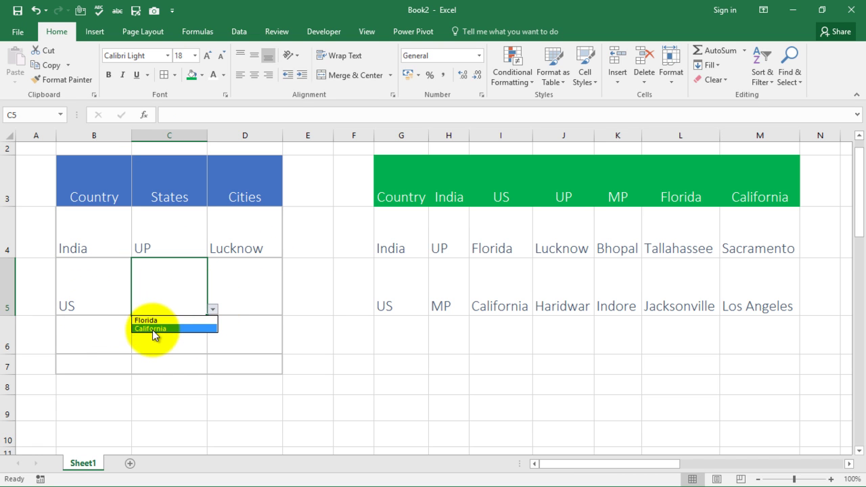
pyautogui.click(153, 329)
pyautogui.click(228, 296)
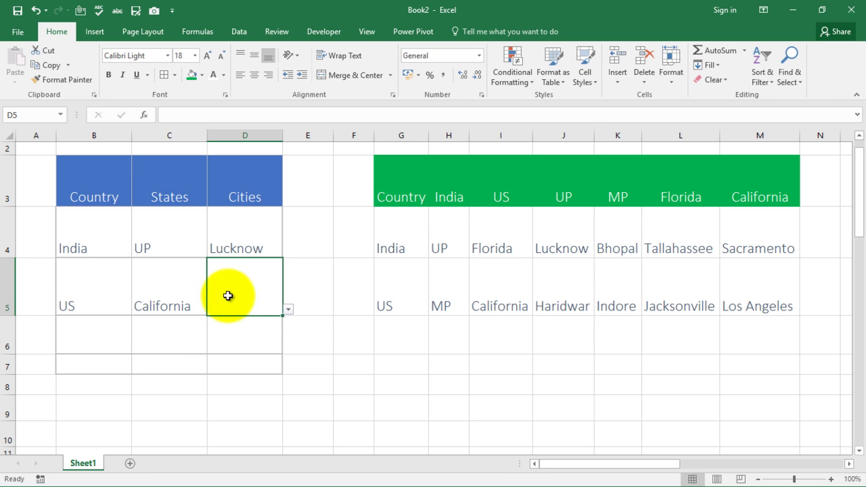
pyautogui.click(287, 308)
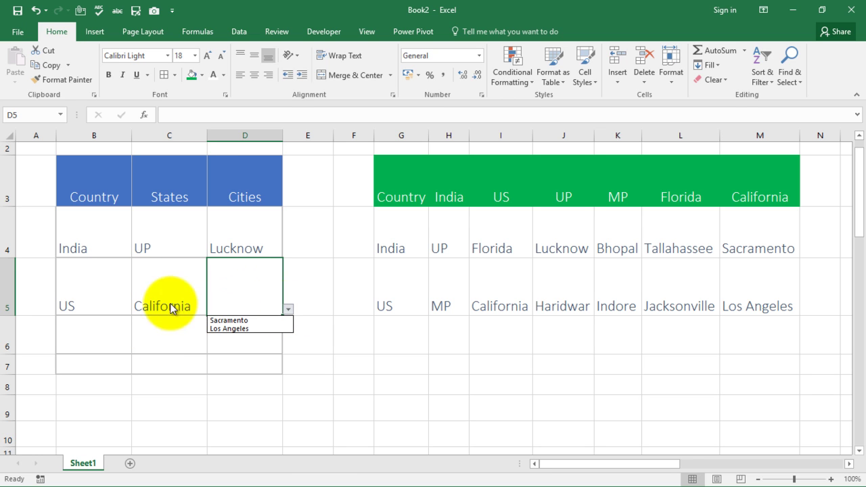
pyautogui.click(226, 329)
# Step: Fill row 6 with India, MP and Indore from the dropdowns
pyautogui.click(114, 332)
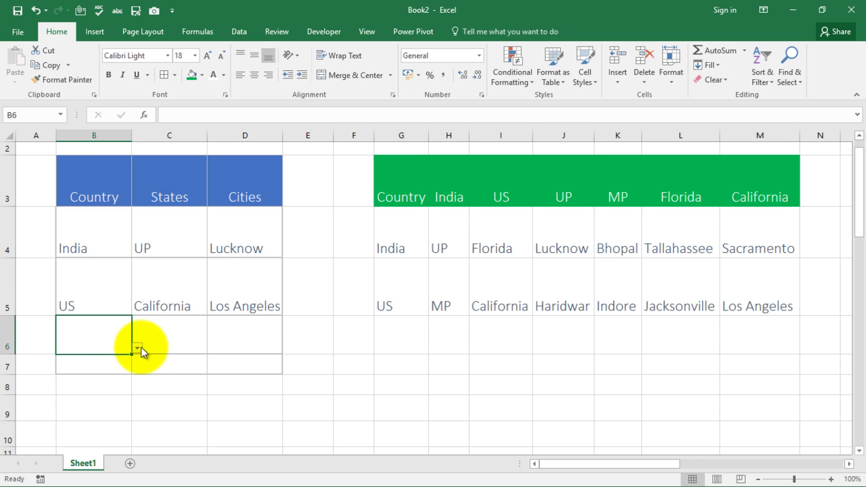
pyautogui.click(136, 347)
pyautogui.click(93, 358)
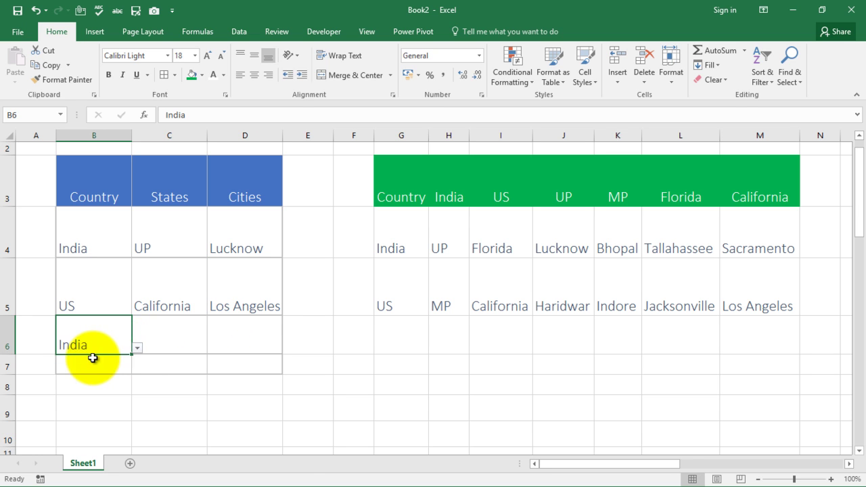
pyautogui.click(155, 339)
pyautogui.click(212, 350)
pyautogui.click(150, 368)
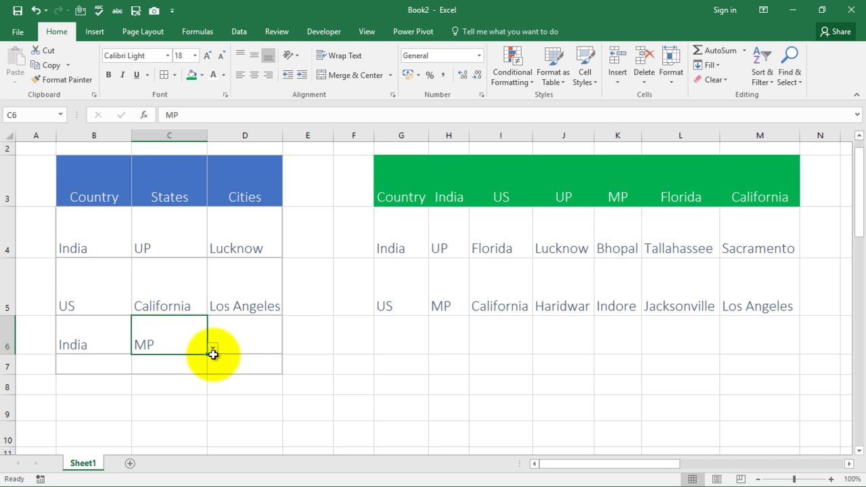
pyautogui.click(230, 344)
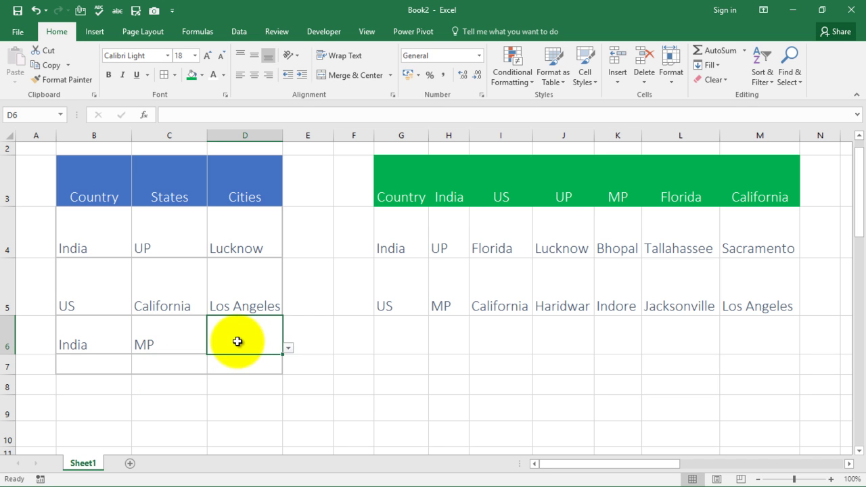
pyautogui.click(290, 348)
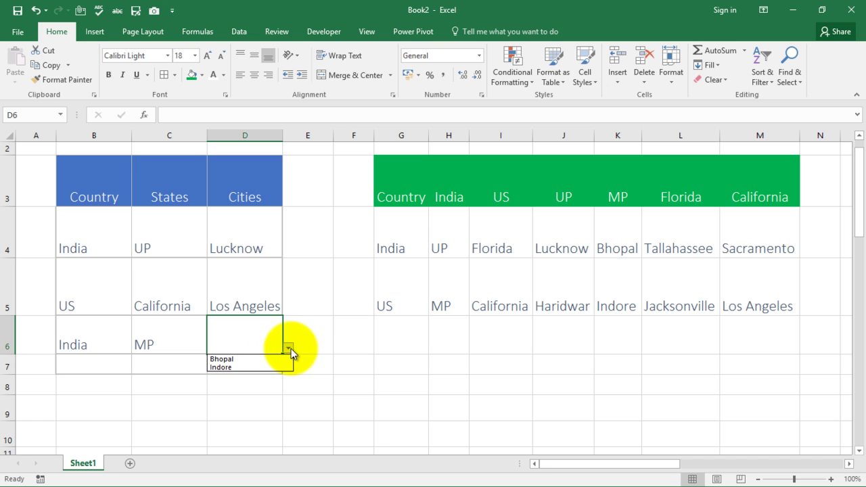
pyautogui.click(224, 367)
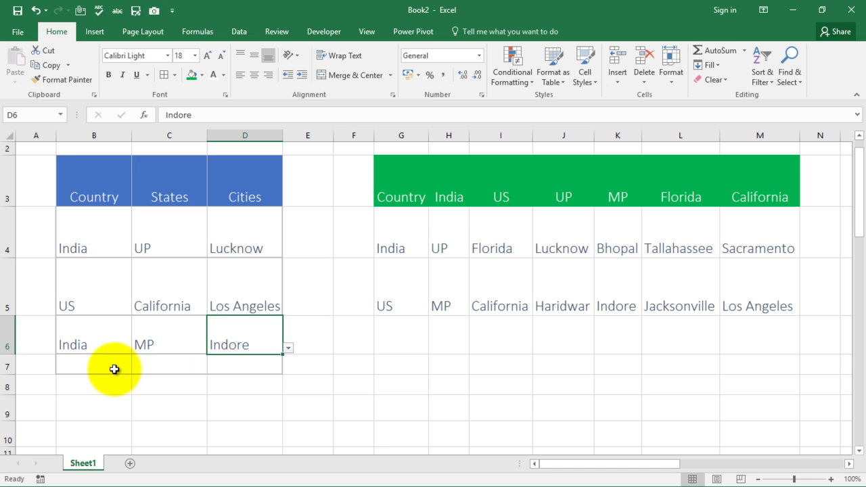
# Step: Fill row 7 with US, Florida and Tallahassee, then switch to the Book3 workbook
pyautogui.click(115, 368)
pyautogui.click(139, 369)
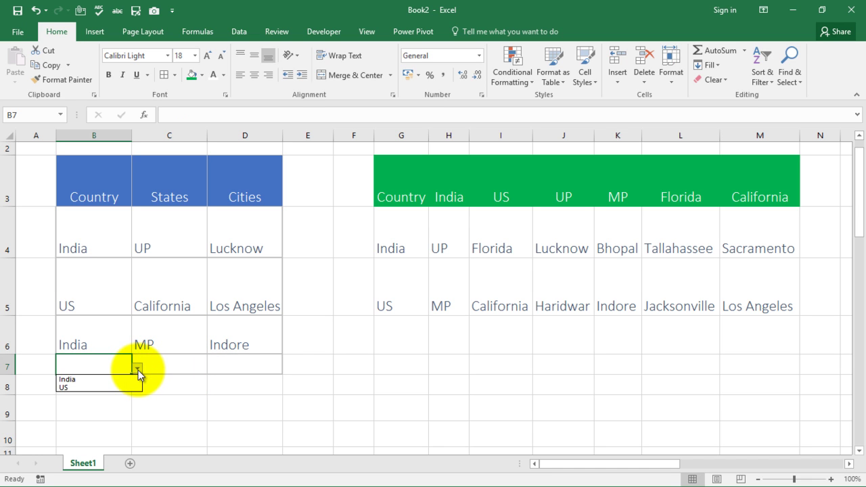
pyautogui.click(96, 388)
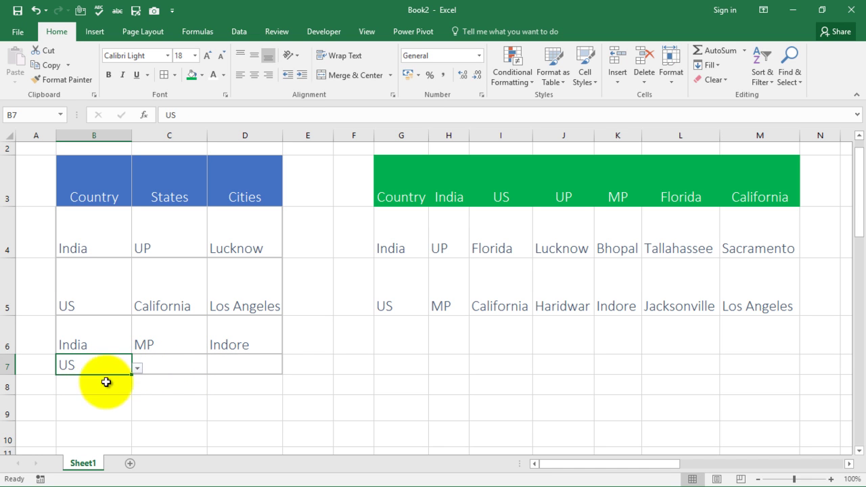
pyautogui.click(172, 366)
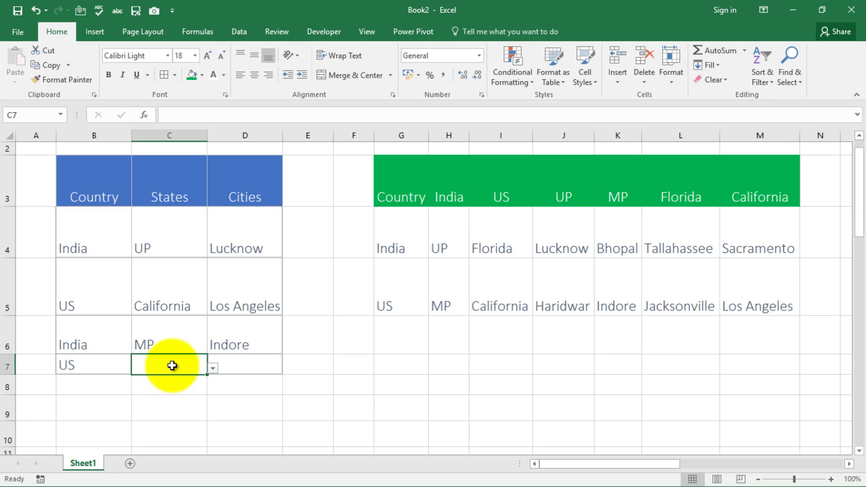
pyautogui.click(212, 368)
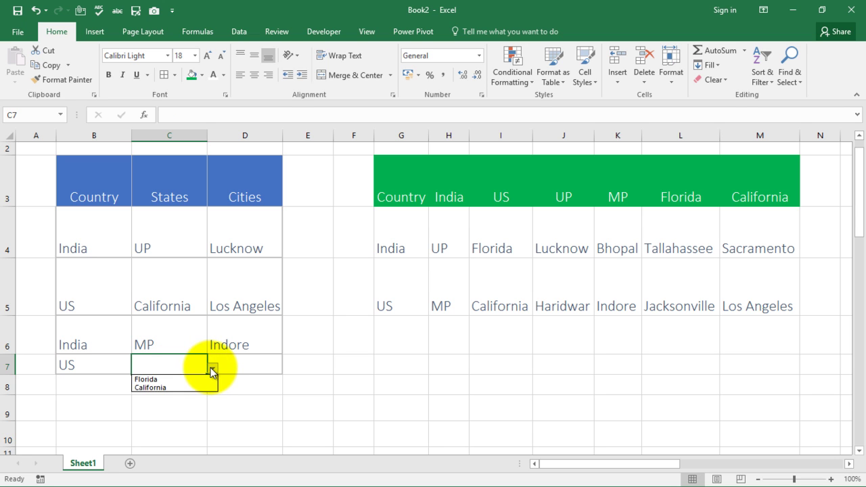
pyautogui.click(171, 379)
pyautogui.click(245, 369)
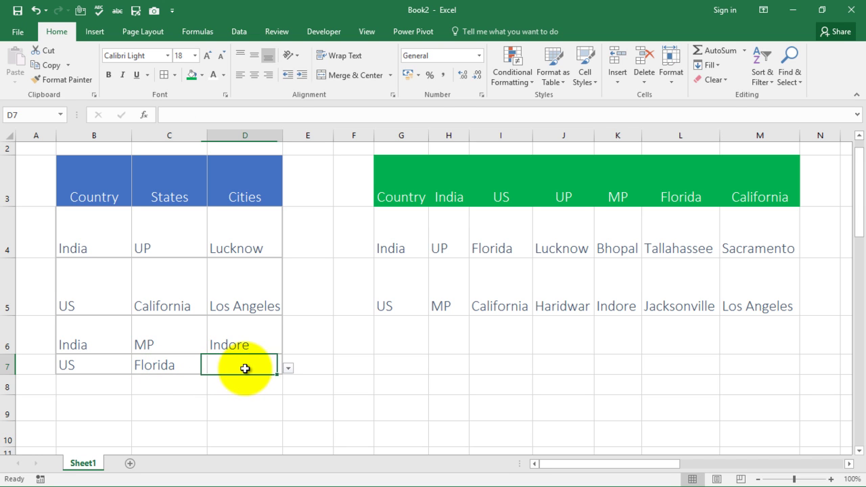
pyautogui.click(289, 370)
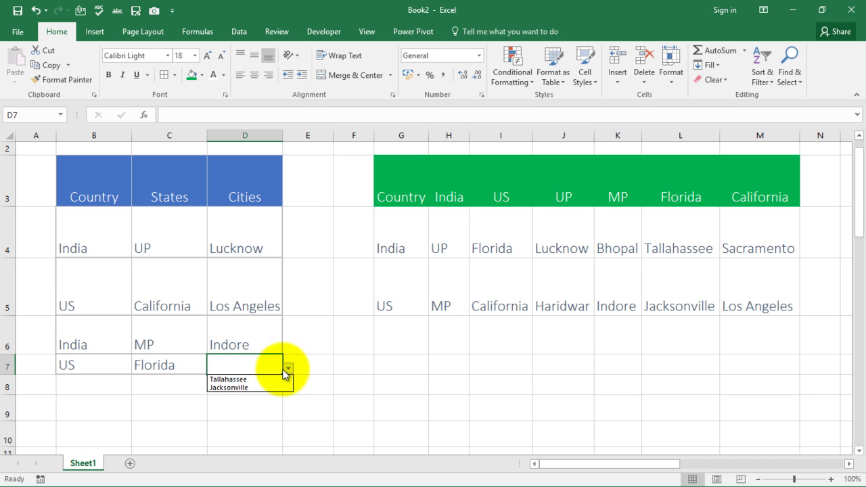
pyautogui.click(245, 379)
pyautogui.click(353, 365)
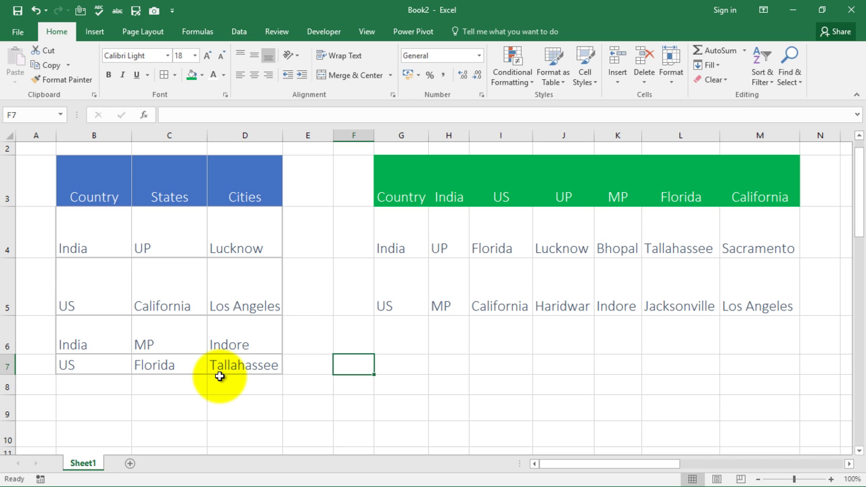
pyautogui.hotkey('alt', 'Tab')
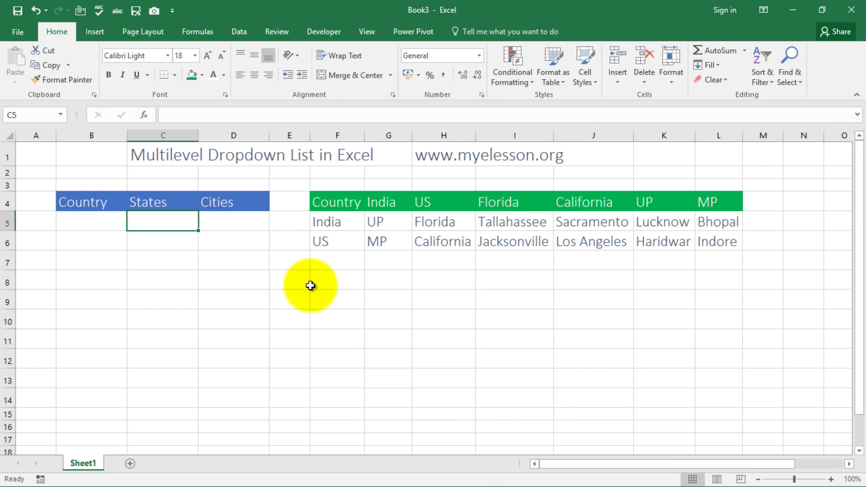
pyautogui.click(302, 276)
pyautogui.press('Left')
pyautogui.press('Left')
pyautogui.press('Left')
pyautogui.press('Up')
pyautogui.press('Right')
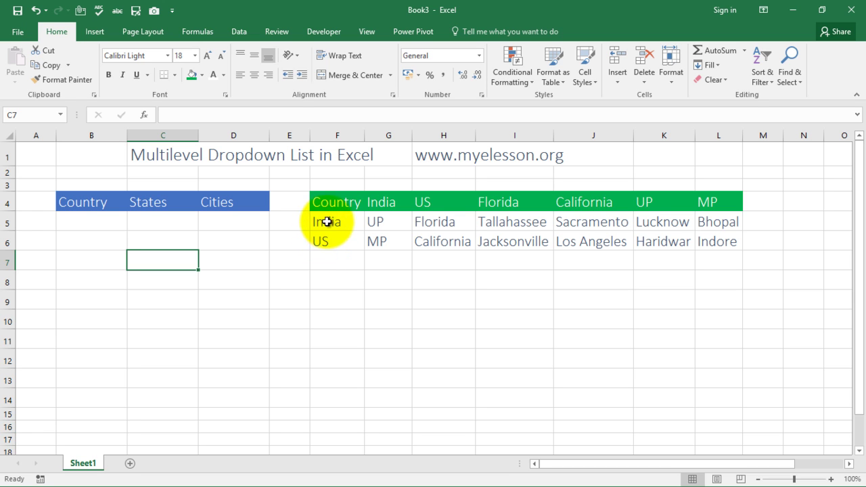
pyautogui.click(383, 203)
pyautogui.write('States')
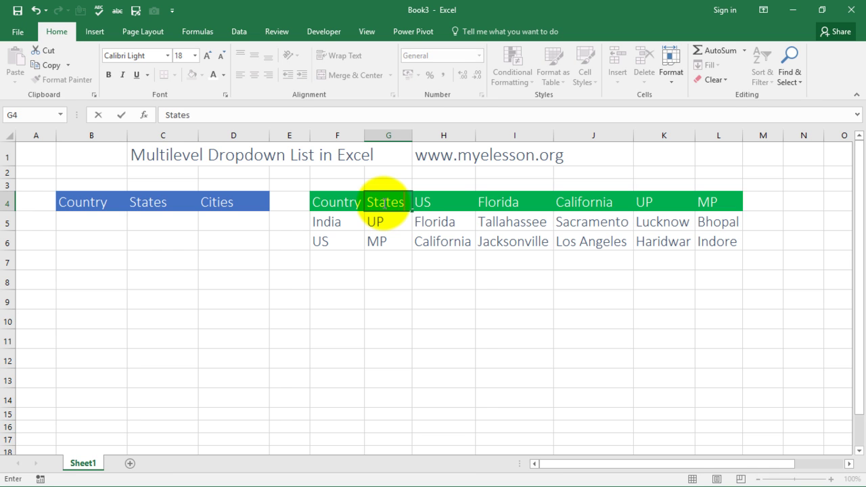
pyautogui.press('Return')
pyautogui.press('Left')
pyautogui.press('Right')
pyautogui.press('Up')
pyautogui.press('Down')
pyautogui.press('Down')
pyautogui.press('Up')
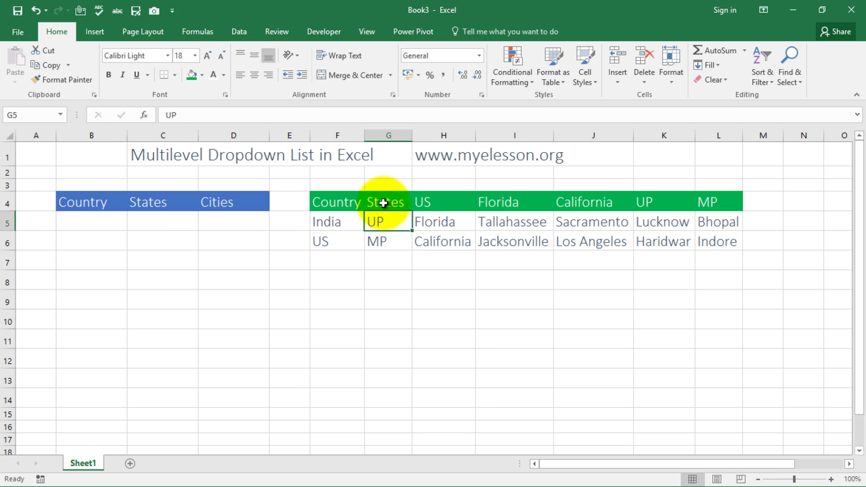
pyautogui.click(385, 241)
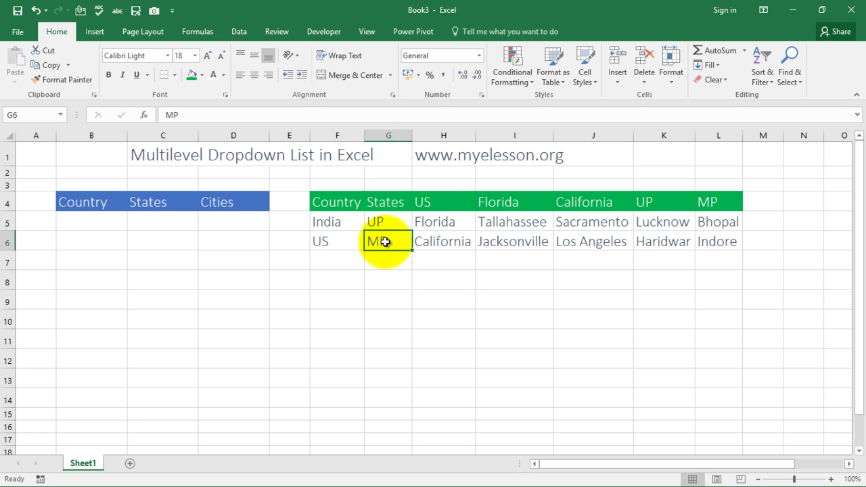
pyautogui.click(444, 199)
pyautogui.press('Left')
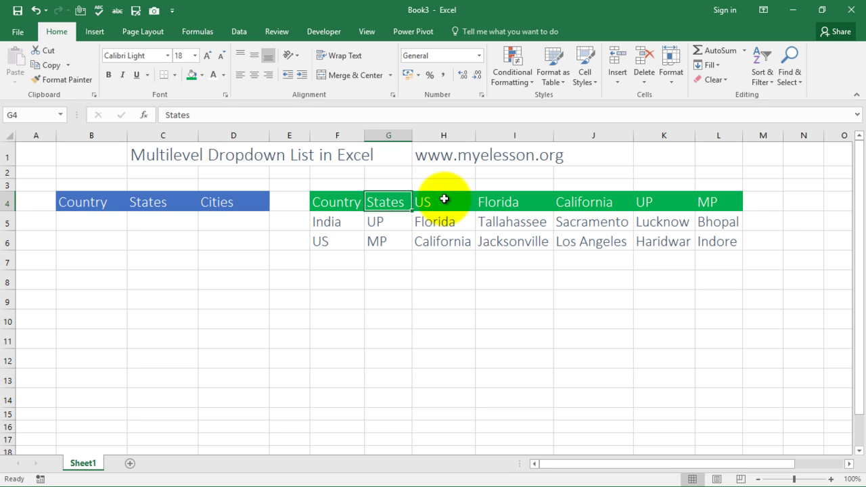
pyautogui.write('India')
pyautogui.press('Right')
pyautogui.press('Right')
pyautogui.press('Left')
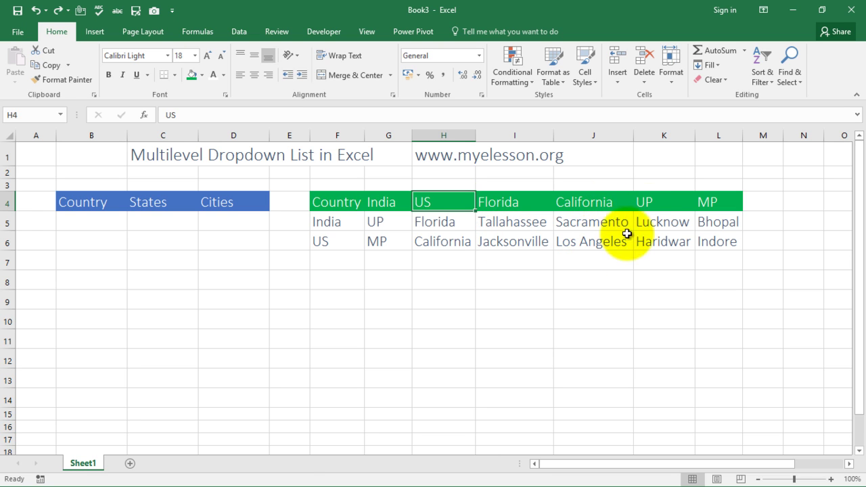
pyautogui.click(656, 196)
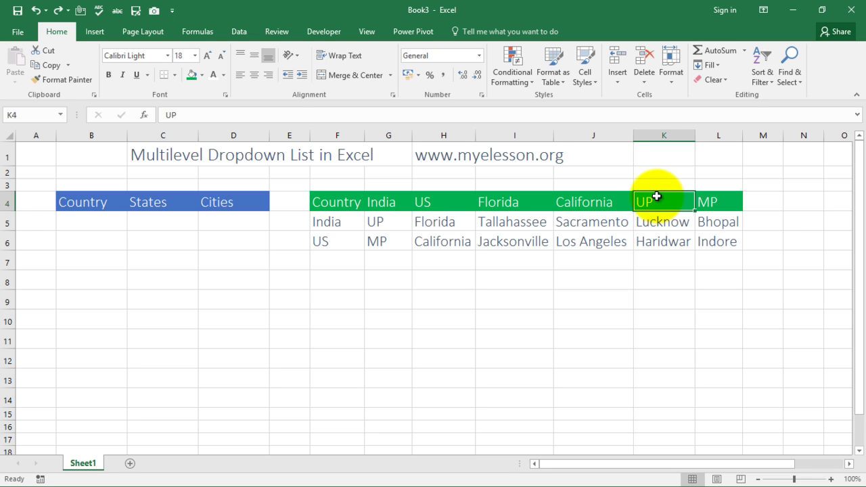
pyautogui.click(665, 225)
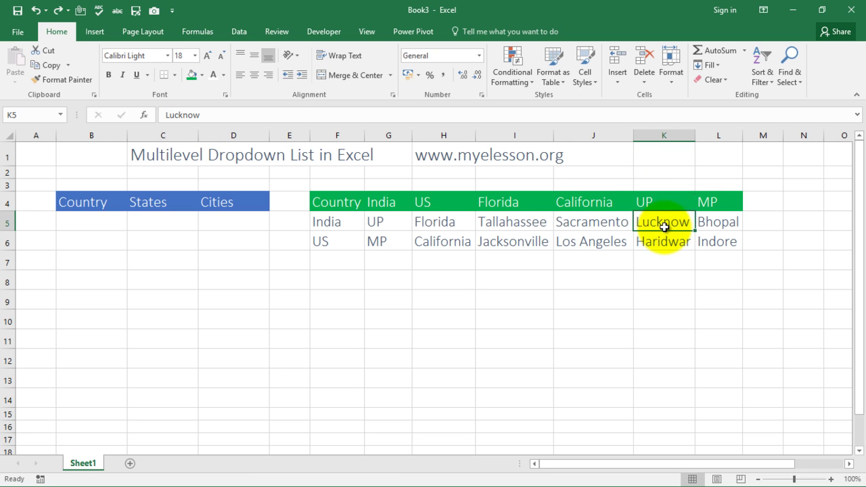
pyautogui.click(675, 241)
pyautogui.click(717, 205)
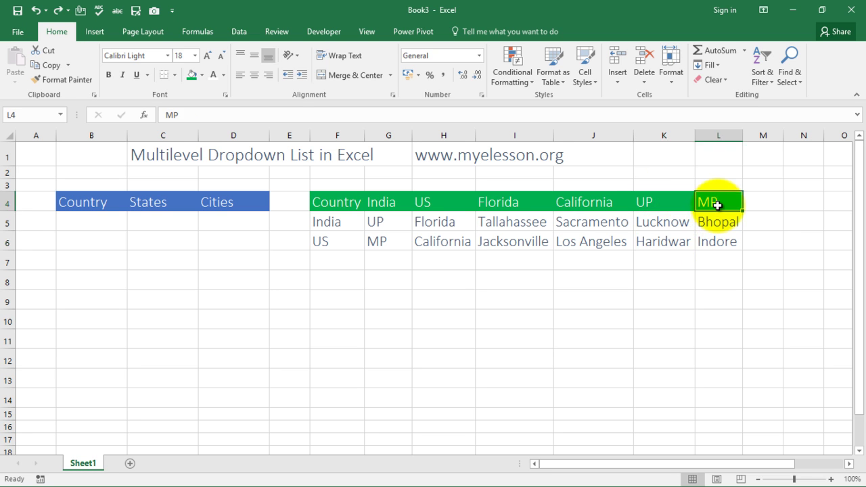
pyautogui.click(727, 224)
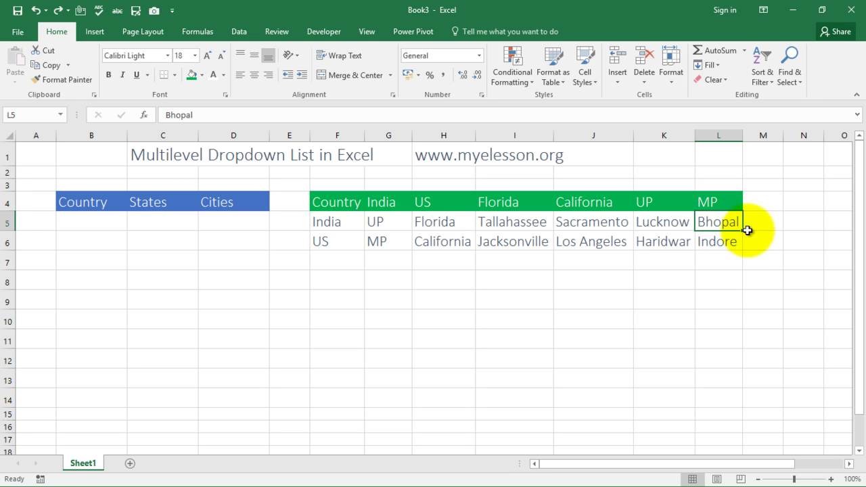
pyautogui.click(722, 242)
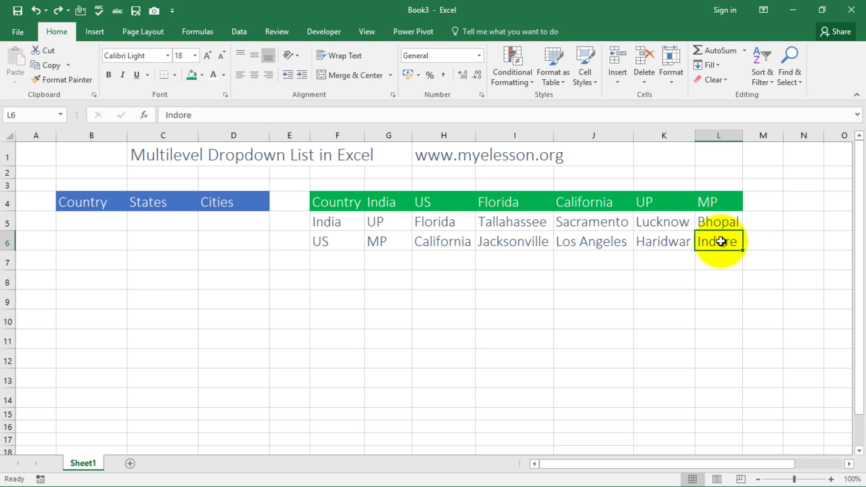
pyautogui.press('Left')
pyautogui.press('Left')
pyautogui.press('Left')
pyautogui.press('Left')
pyautogui.press('Left')
pyautogui.press('Left')
pyautogui.press('Left')
pyautogui.press('Left')
pyautogui.press('Right')
pyautogui.press('Right')
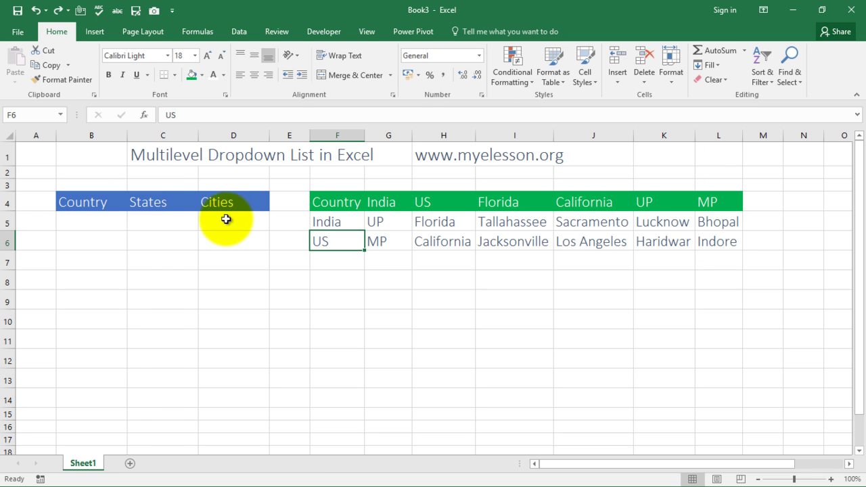
# Step: Apply a thick outside border around B5:D15
pyautogui.click(88, 222)
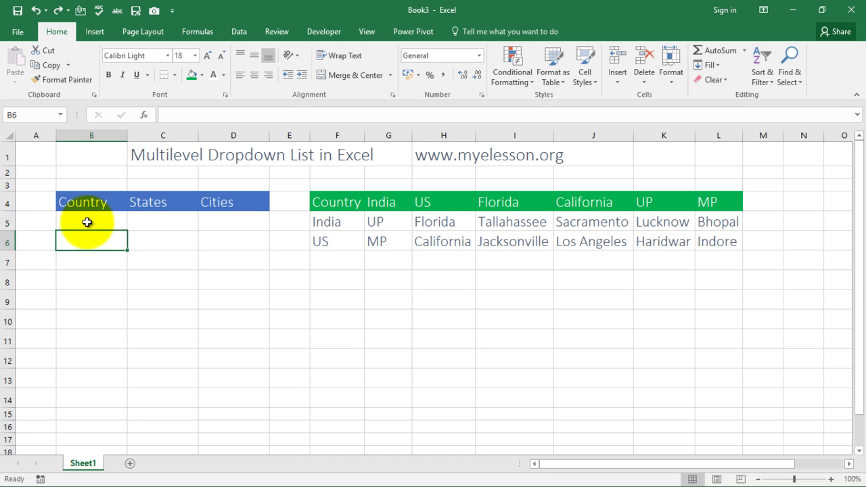
pyautogui.hotkey('shift', 'Down')
pyautogui.hotkey('shift', 'Down')
pyautogui.click(87, 222)
pyautogui.hotkey('shift', 'Right')
pyautogui.hotkey('shift', 'Right')
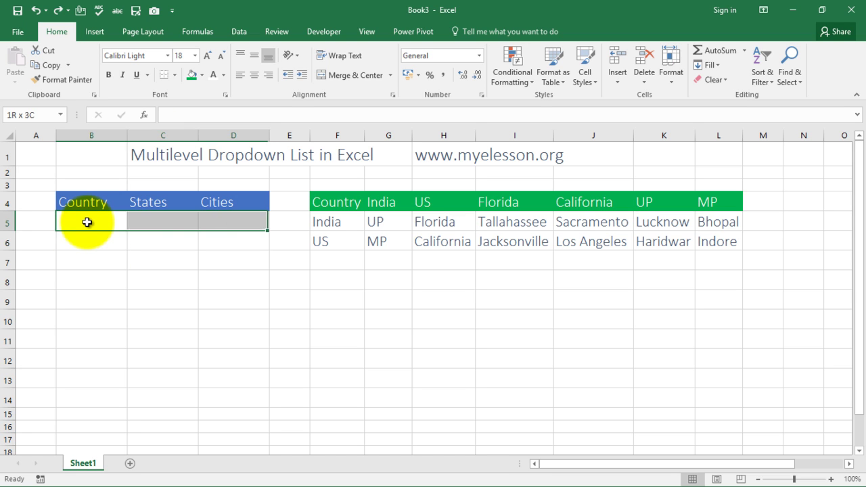
pyautogui.hotkey('shift', 'Down')
pyautogui.hotkey('shift', 'Down')
pyautogui.hotkey('shift', 'Down')
pyautogui.hotkey('shift', 'Down')
pyautogui.hotkey('shift', 'Down')
pyautogui.hotkey('shift', 'Down')
pyautogui.hotkey('shift', 'Down')
pyautogui.hotkey('shift', 'Down')
pyautogui.hotkey('shift', 'Down')
pyautogui.hotkey('shift', 'Down')
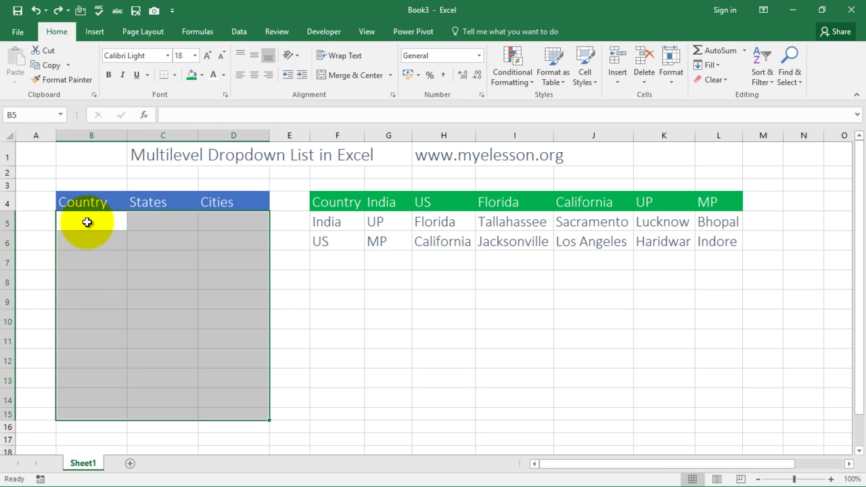
pyautogui.click(176, 76)
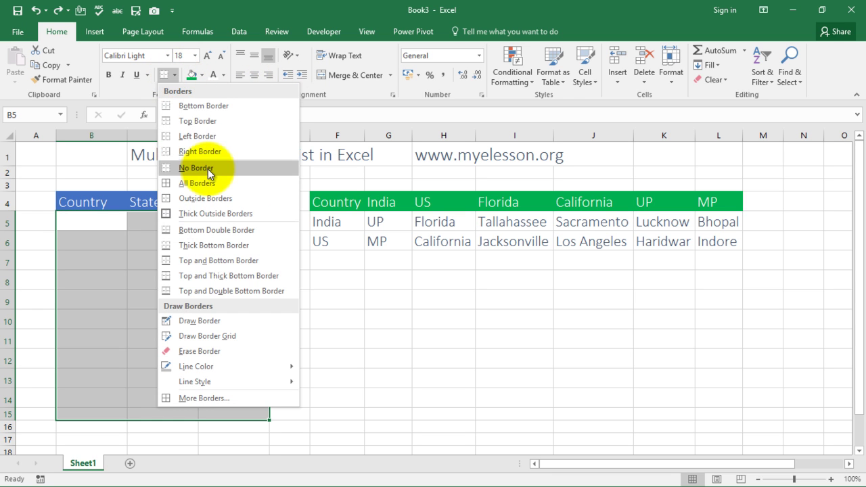
pyautogui.click(185, 212)
# Step: Select the Country entry cells B5:B15
pyautogui.click(379, 314)
pyautogui.press('Left')
pyautogui.press('Left')
pyautogui.press('Left')
pyautogui.press('Left')
pyautogui.press('Left')
pyautogui.press('Up')
pyautogui.press('Up')
pyautogui.press('Up')
pyautogui.press('Up')
pyautogui.press('Up')
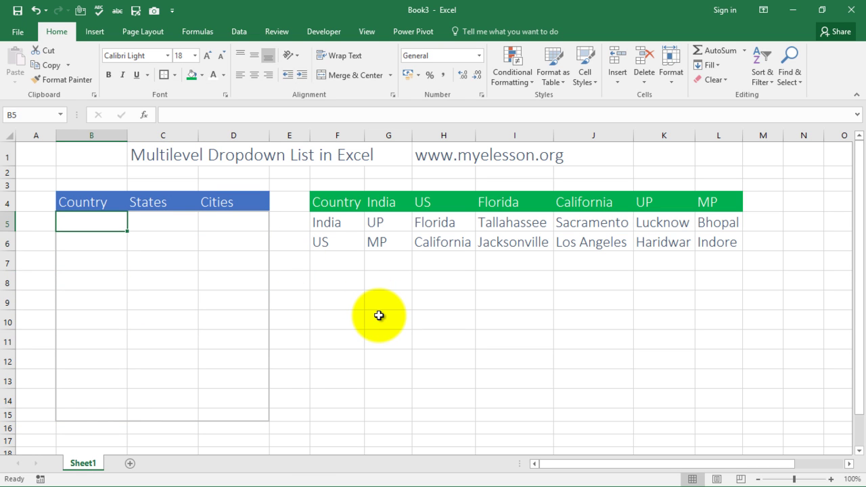
pyautogui.hotkey('shift', 'Down')
pyautogui.hotkey('shift', 'Down')
pyautogui.hotkey('shift', 'Down')
pyautogui.hotkey('shift', 'Down')
pyautogui.hotkey('shift', 'Down')
pyautogui.hotkey('shift', 'Down')
pyautogui.hotkey('shift', 'Down')
pyautogui.hotkey('shift', 'Down')
pyautogui.hotkey('shift', 'Down')
pyautogui.hotkey('shift', 'Down')
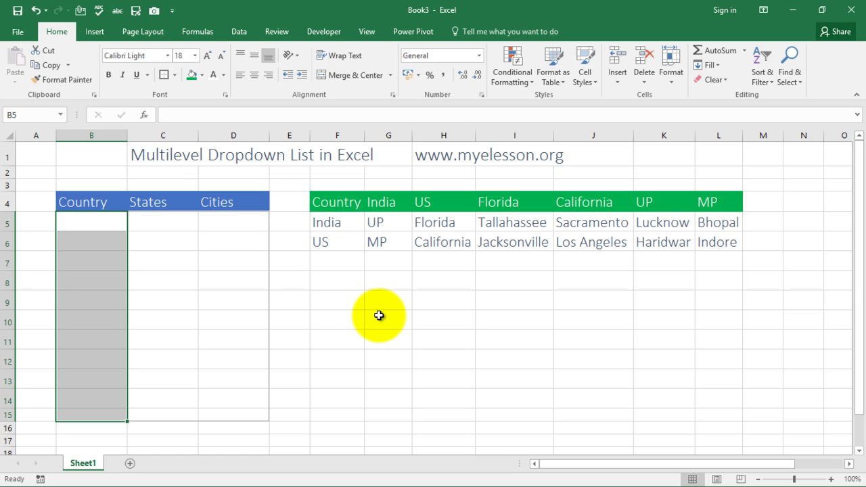
# Step: Open Data Validation for B5:B15 and set Allow to List
pyautogui.click(330, 283)
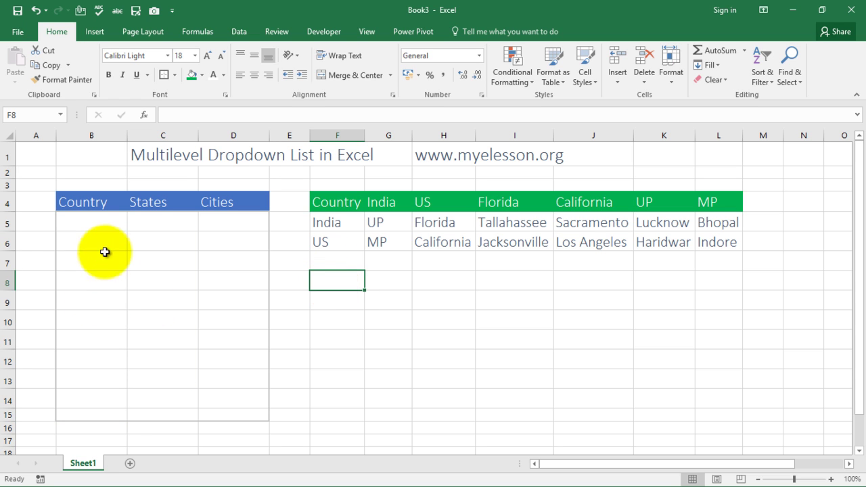
pyautogui.press('Up')
pyautogui.press('Up')
pyautogui.press('Up')
pyautogui.press('Up')
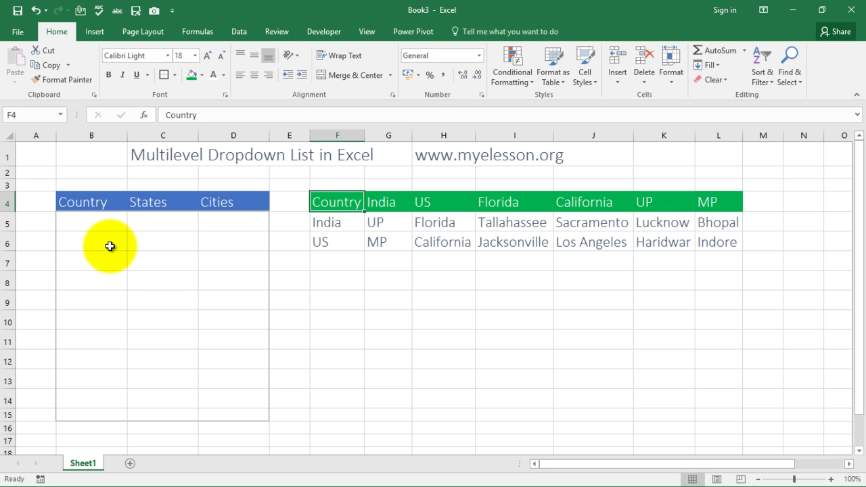
pyautogui.press('Left')
pyautogui.press('Left')
pyautogui.press('Left')
pyautogui.press('Left')
pyautogui.press('Down')
pyautogui.hotkey('shift', 'Down')
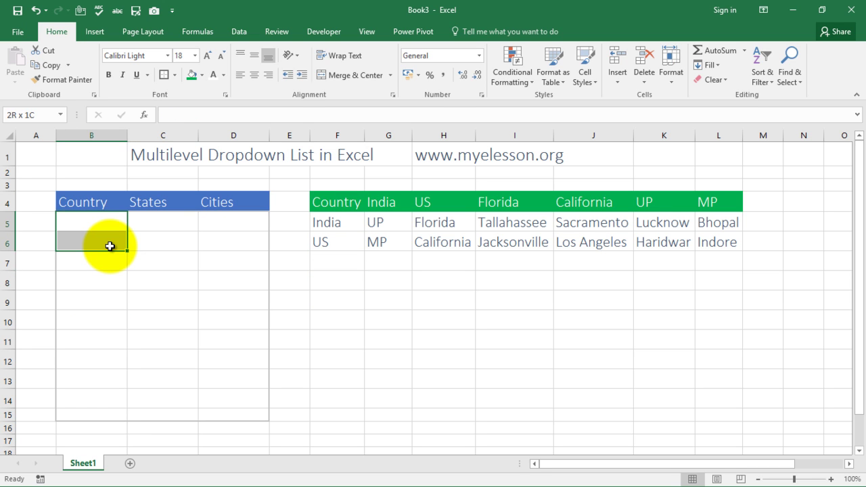
pyautogui.hotkey('shift', 'Down')
pyautogui.hotkey('shift', 'Down')
pyautogui.hotkey('shift', 'Down')
pyautogui.hotkey('shift', 'Down')
pyautogui.hotkey('shift', 'Down')
pyautogui.hotkey('shift', 'Down')
pyautogui.hotkey('shift', 'Down')
pyautogui.hotkey('shift', 'Down')
pyautogui.hotkey('shift', 'Down')
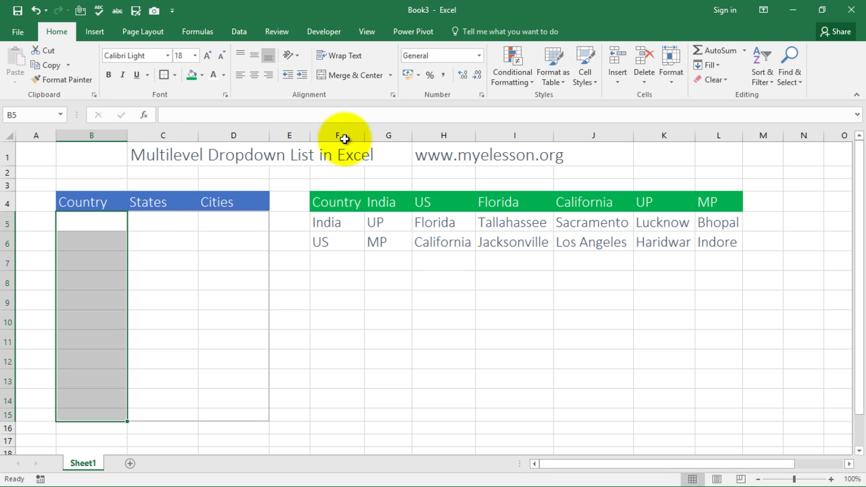
pyautogui.click(239, 31)
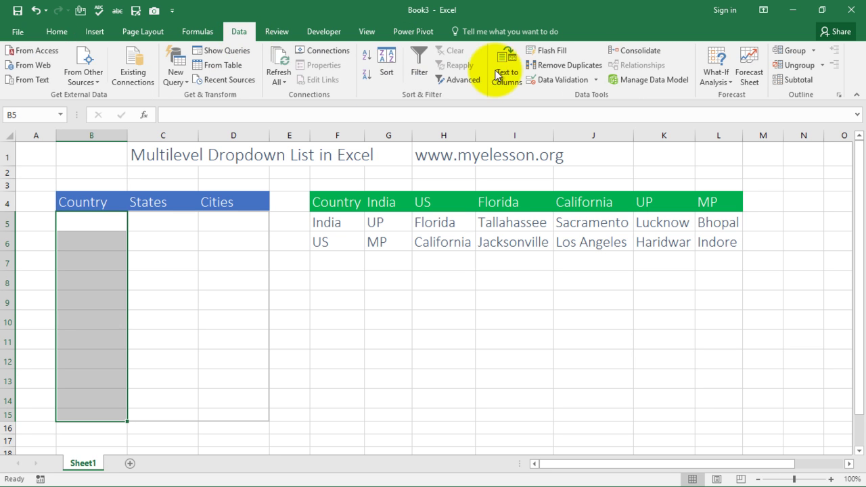
pyautogui.click(552, 81)
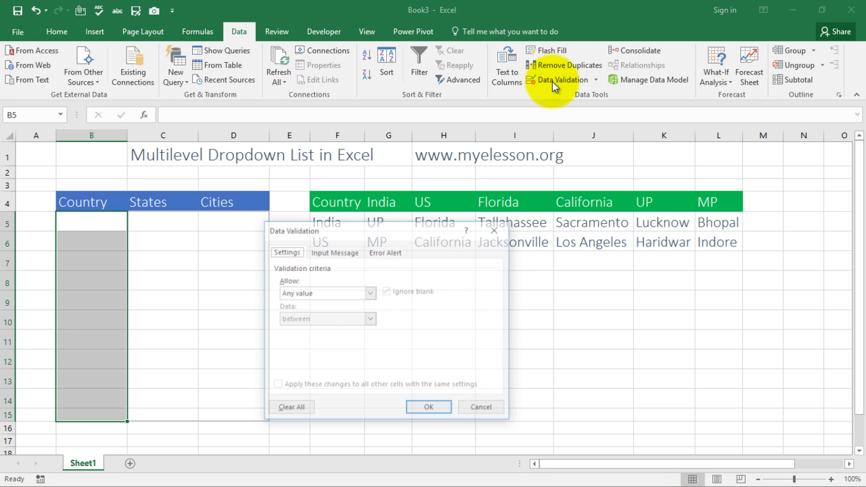
pyautogui.click(371, 292)
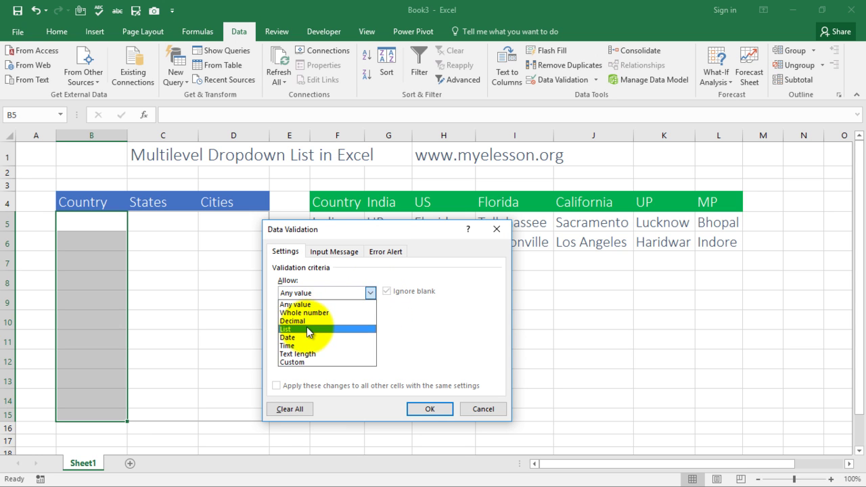
pyautogui.click(307, 329)
# Step: Set the list source to =$F$5:$F$6 (India, US) and confirm
pyautogui.click(342, 343)
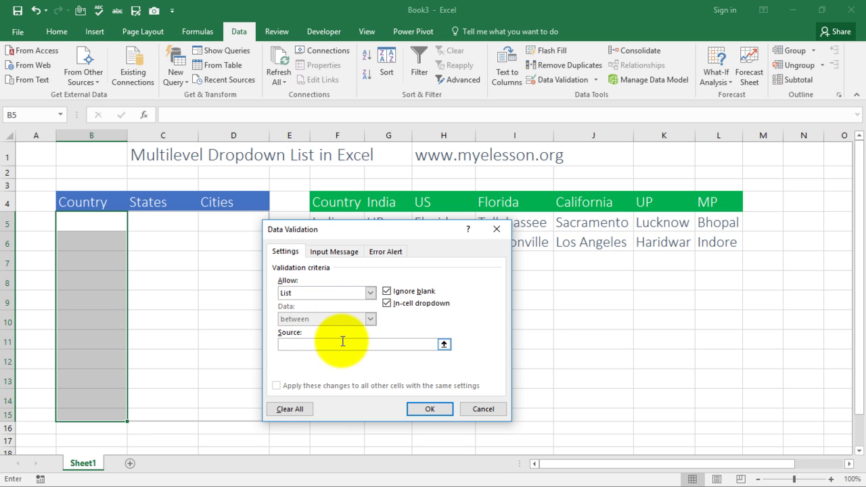
pyautogui.moveTo(390, 226); pyautogui.dragTo(609, 281)
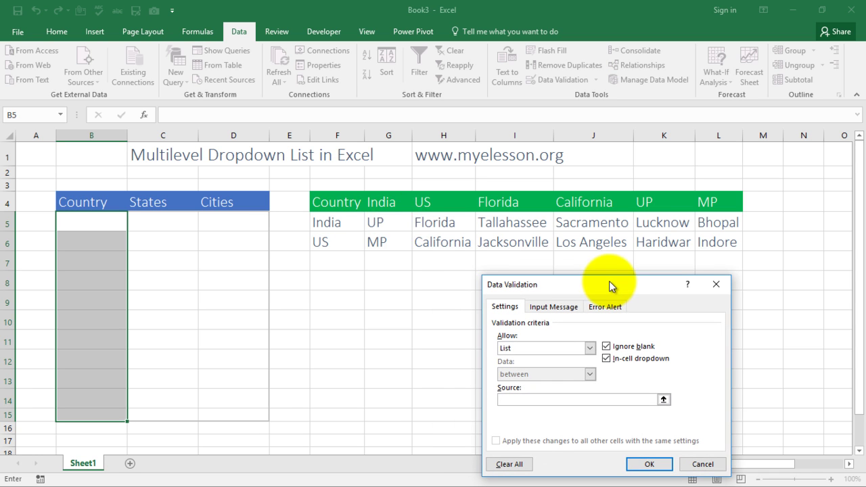
pyautogui.click(354, 223)
pyautogui.moveTo(355, 223); pyautogui.dragTo(356, 243)
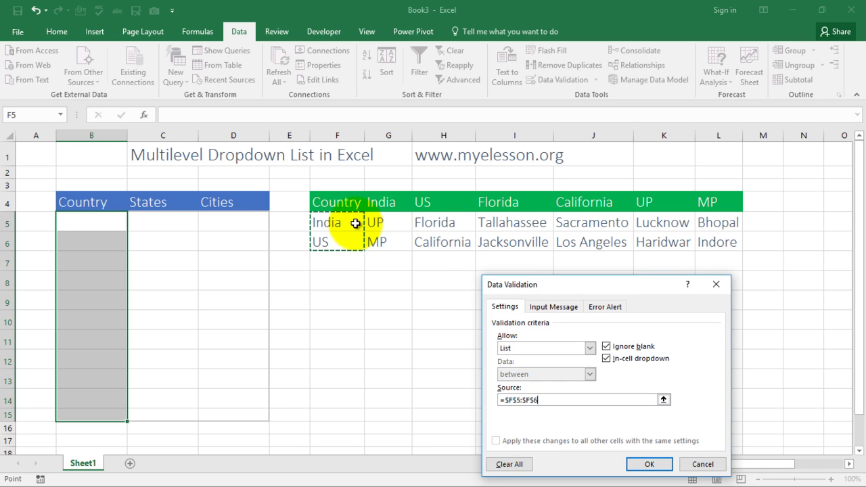
pyautogui.click(650, 465)
pyautogui.click(400, 360)
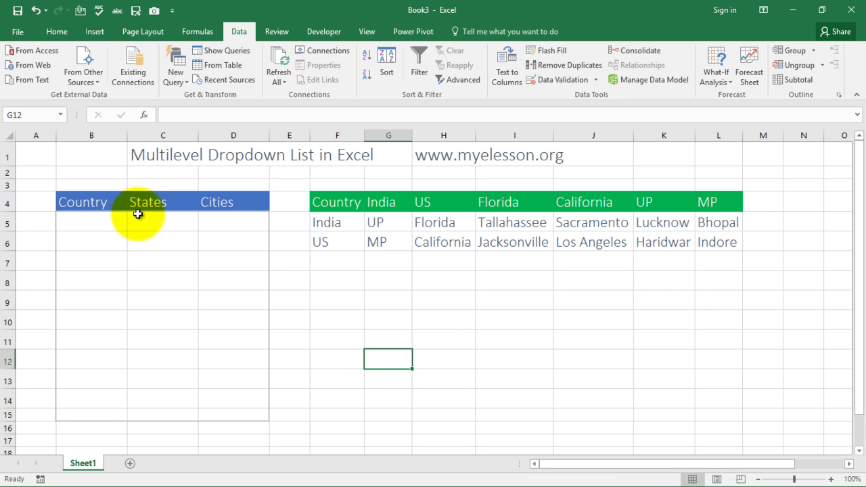
# Step: Pick India, US, India and US in B5:B8 from the country dropdowns
pyautogui.click(119, 221)
pyautogui.click(134, 226)
pyautogui.click(120, 236)
pyautogui.click(120, 241)
pyautogui.click(132, 249)
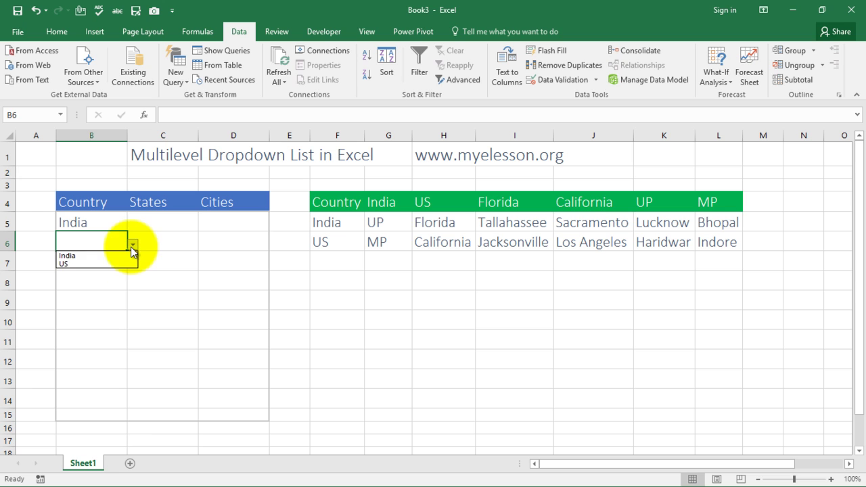
pyautogui.click(117, 263)
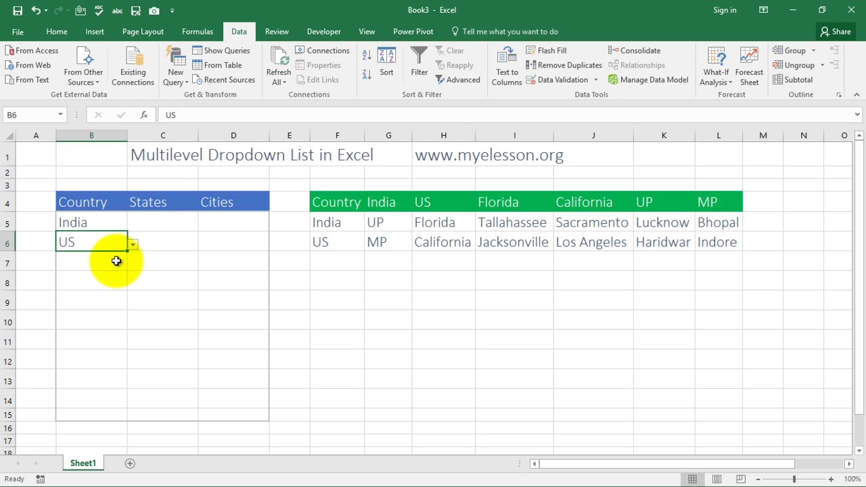
pyautogui.click(117, 262)
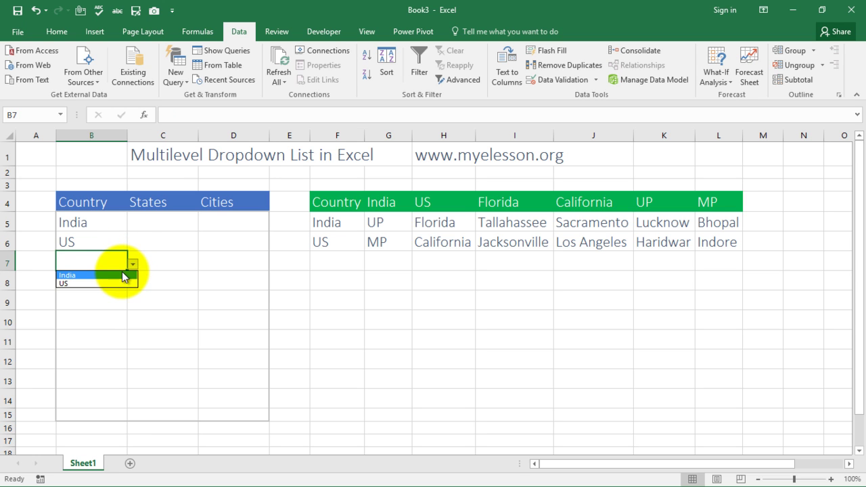
pyautogui.click(123, 274)
pyautogui.click(113, 278)
pyautogui.click(130, 283)
pyautogui.click(108, 304)
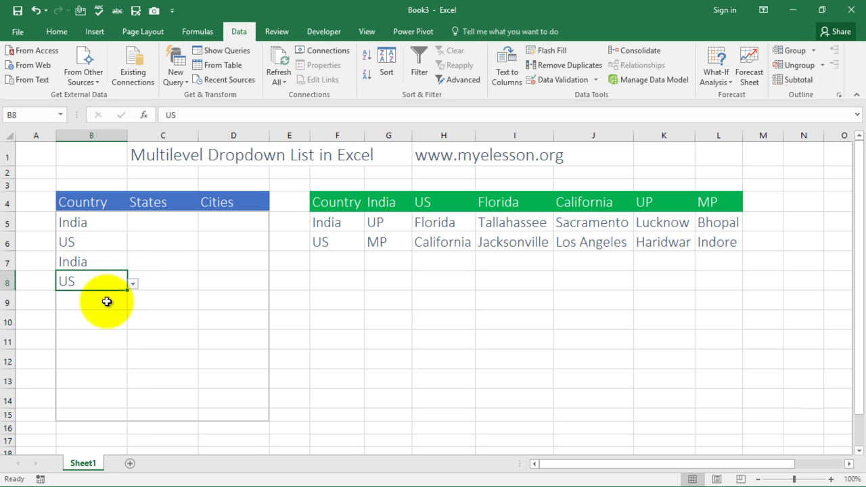
# Step: Check the still-empty States and Cities cells, then review the US entry in B6
pyautogui.click(170, 263)
pyautogui.click(171, 223)
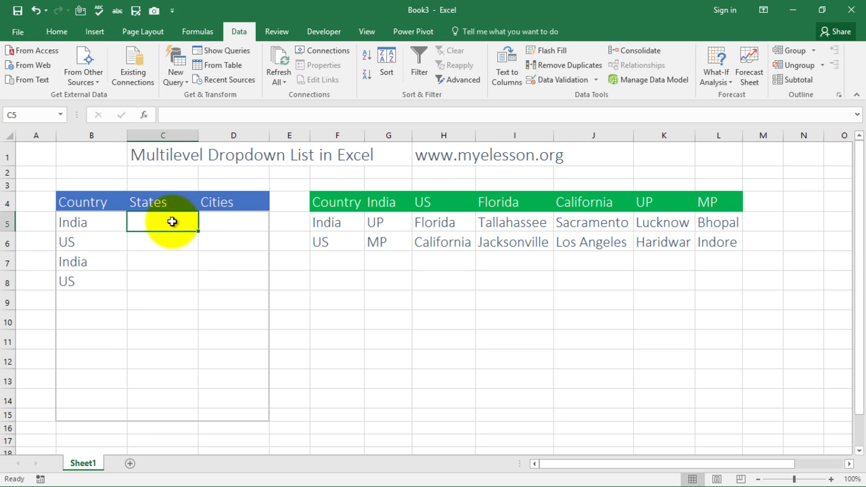
pyautogui.press('Down')
pyautogui.press('Down')
pyautogui.press('Up')
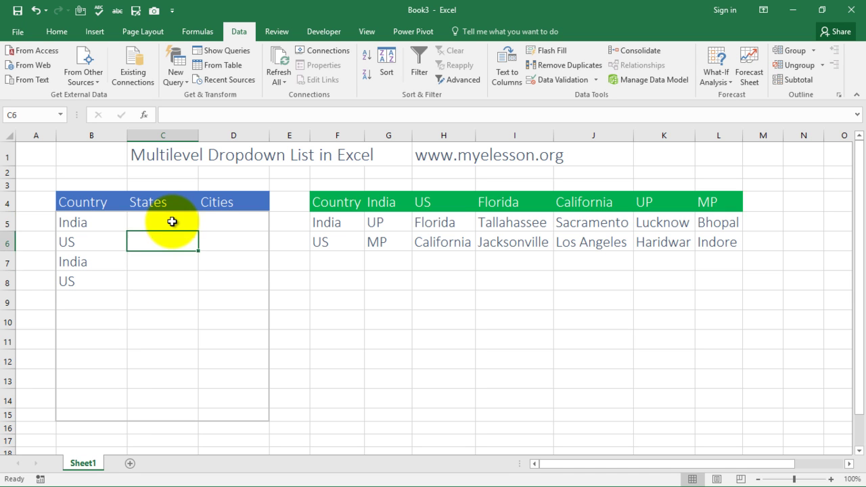
pyautogui.press('Up')
pyautogui.press('Right')
pyautogui.press('Down')
pyautogui.press('Down')
pyautogui.press('Down')
pyautogui.press('Left')
pyautogui.press('Left')
pyautogui.press('Up')
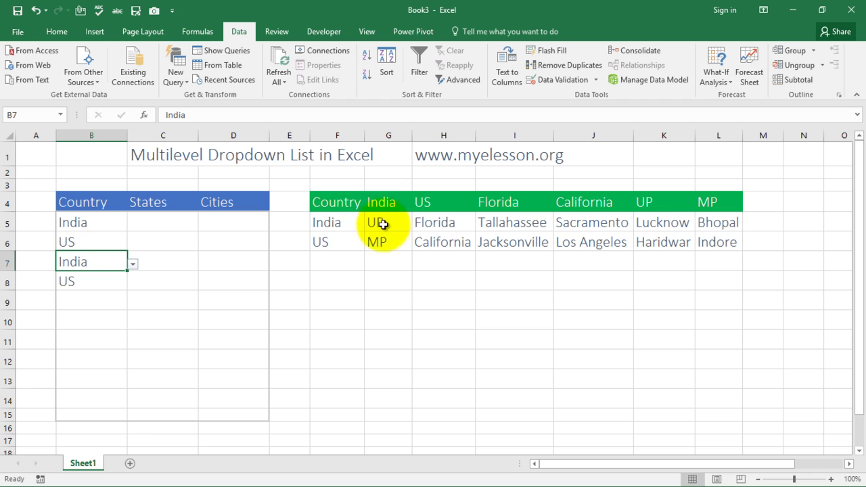
pyautogui.click(73, 242)
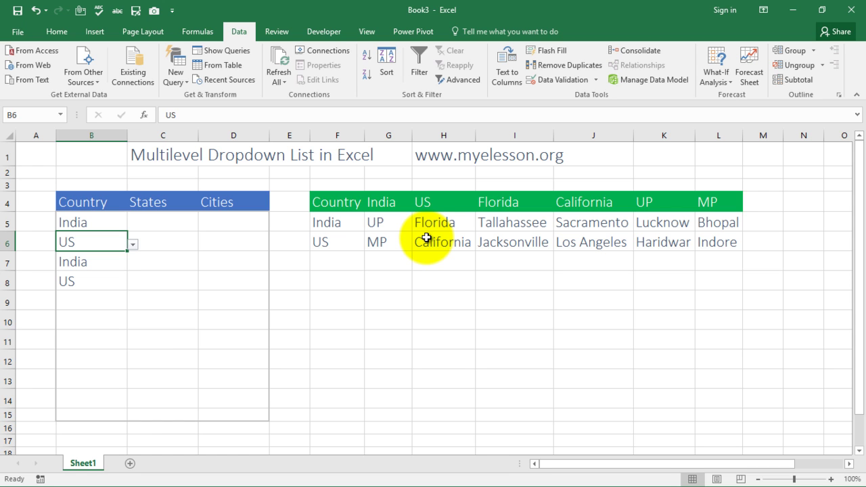
pyautogui.press('Right')
pyautogui.press('Right')
pyautogui.press('Right')
pyautogui.press('Right')
pyautogui.press('Right')
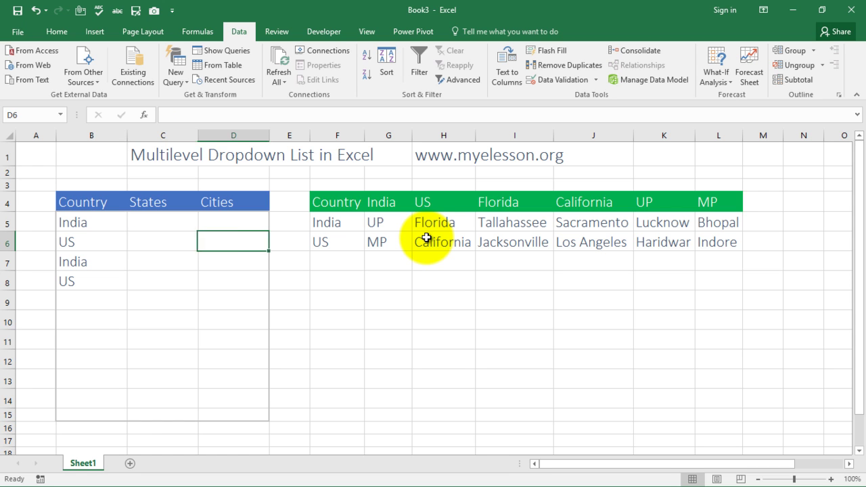
pyautogui.press('Up')
pyautogui.press('Up')
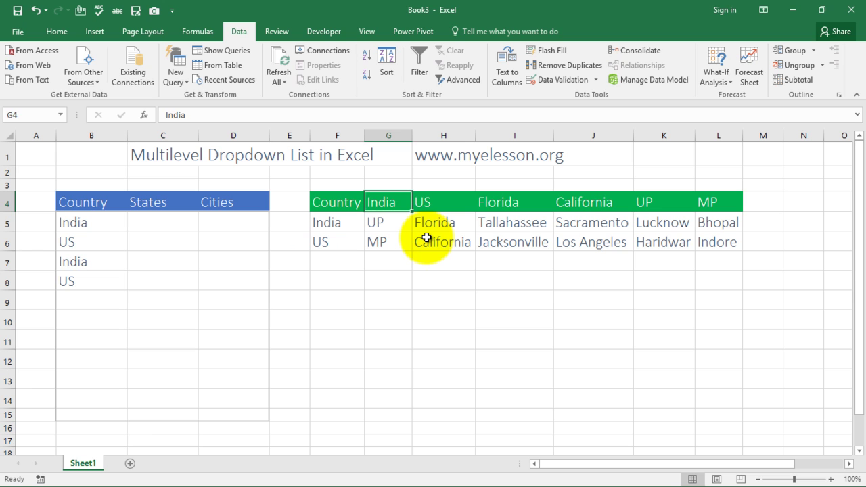
pyautogui.press('Right')
pyautogui.press('Right')
pyautogui.press('Right')
pyautogui.press('Right')
pyautogui.press('Right')
pyautogui.press('Left')
pyautogui.press('Left')
pyautogui.press('Left')
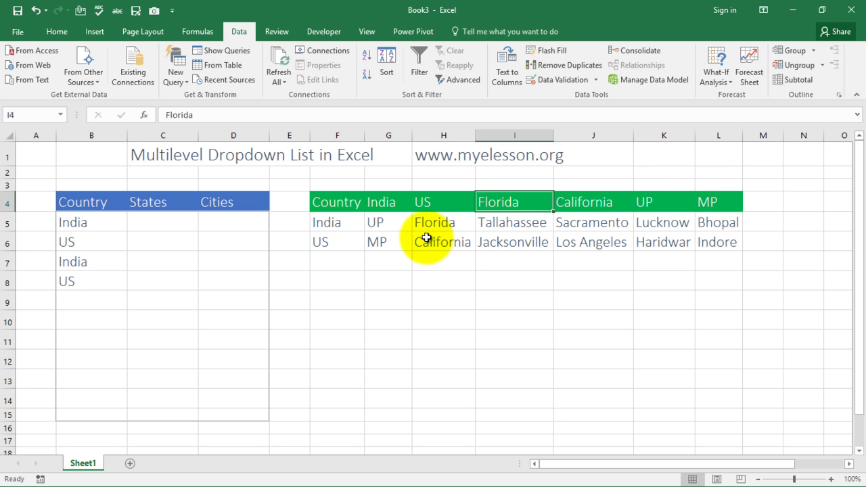
pyautogui.press('Left')
pyautogui.press('Left')
pyautogui.press('Down')
pyautogui.press('Down')
pyautogui.press('Up')
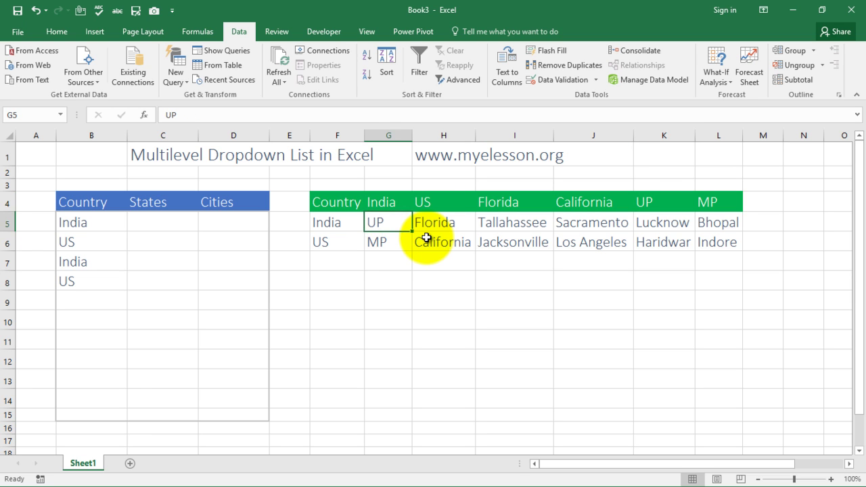
pyautogui.press('Up')
pyautogui.hotkey('shift', 'Down')
pyautogui.hotkey('shift', 'Down')
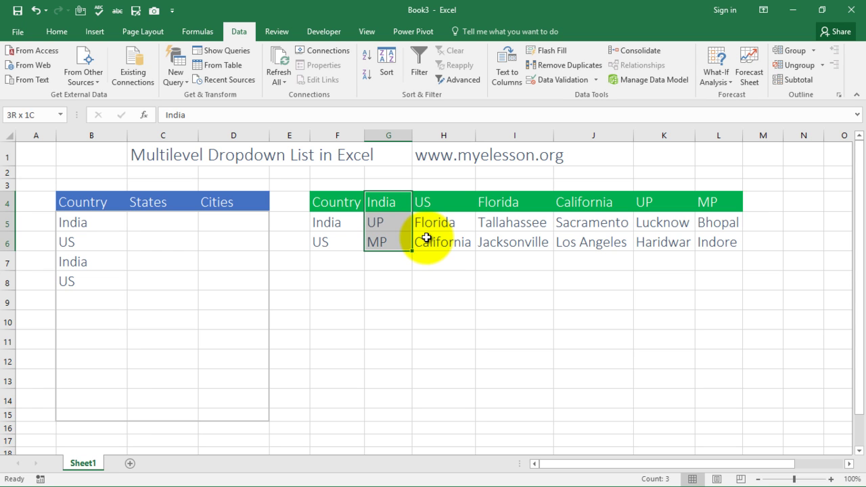
pyautogui.press('Down')
pyautogui.hotkey('shift', 'Down')
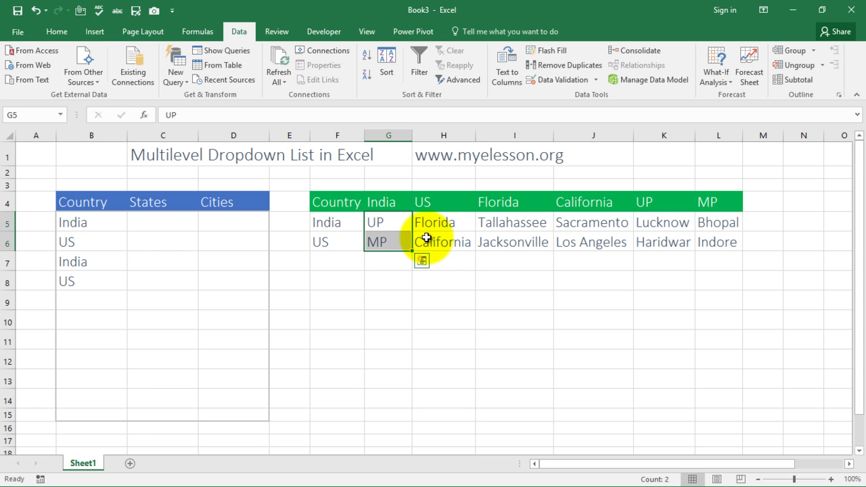
pyautogui.press('Up')
pyautogui.hotkey('shift', 'Down')
pyautogui.hotkey('shift', 'Down')
pyautogui.press('Down')
pyautogui.hotkey('shift', 'Down')
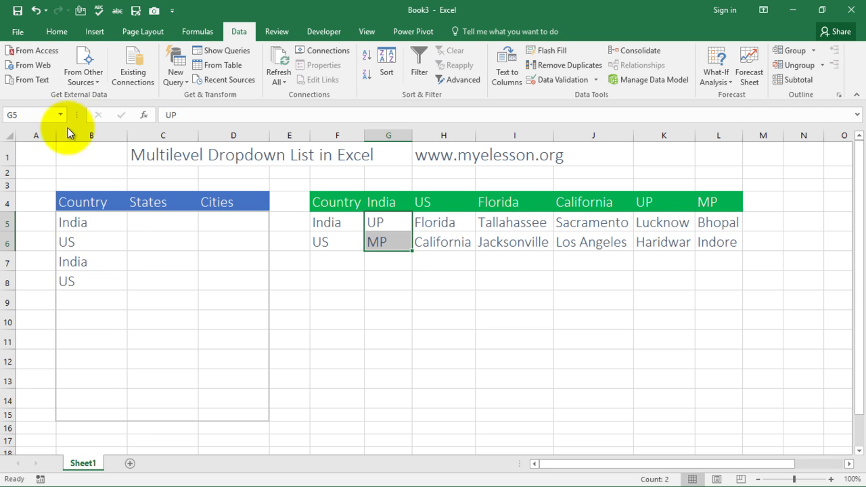
pyautogui.click(40, 114)
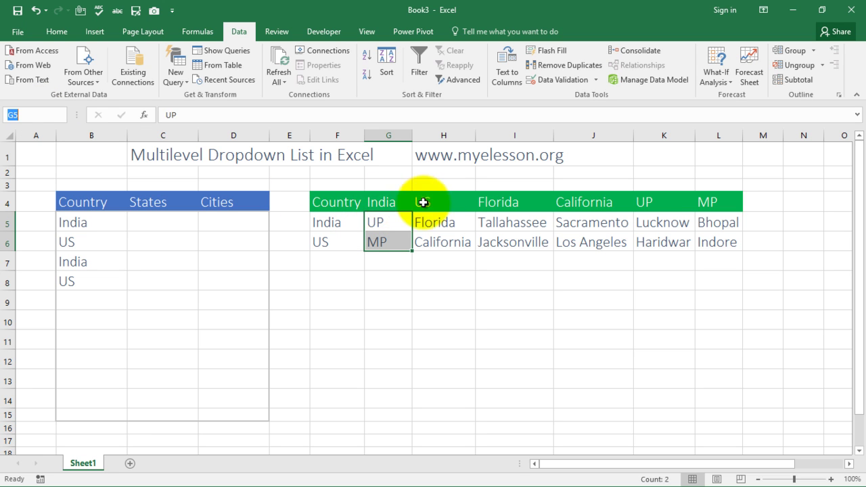
pyautogui.moveTo(425, 218); pyautogui.dragTo(427, 239)
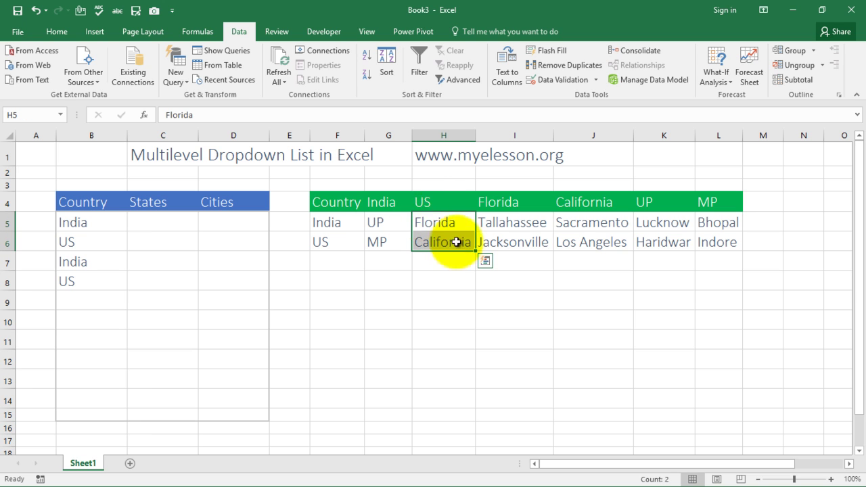
pyautogui.click(523, 230)
pyautogui.moveTo(523, 230); pyautogui.dragTo(522, 237)
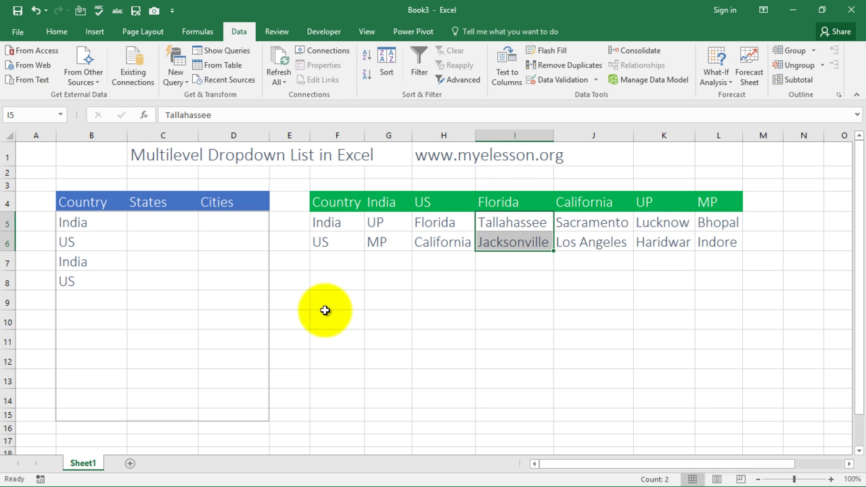
pyautogui.click(467, 300)
# Step: Create named ranges India, US, Florida, California, UP and MP from G4:L6's top row only
pyautogui.press('Left')
pyautogui.press('Left')
pyautogui.press('Up')
pyautogui.press('Up')
pyautogui.press('Up')
pyautogui.press('Up')
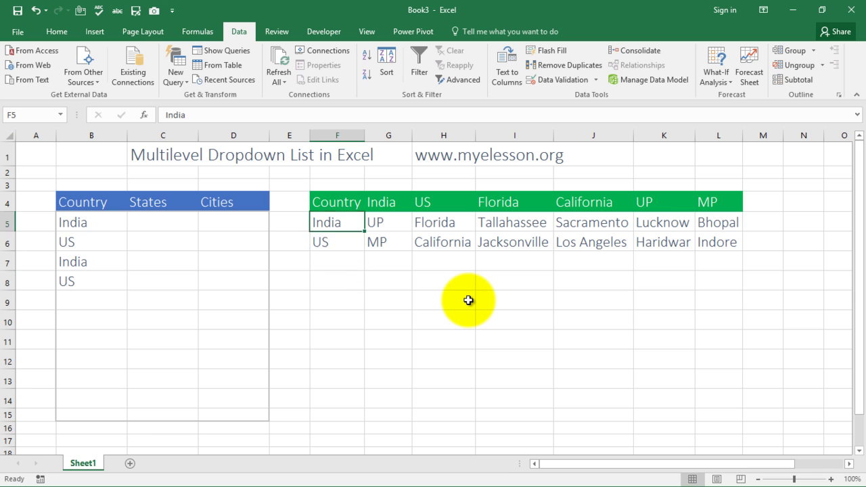
pyautogui.press('Right')
pyautogui.press('Up')
pyautogui.hotkey('shift', 'Down')
pyautogui.hotkey('shift', 'Down')
pyautogui.hotkey('shift', 'Right')
pyautogui.hotkey('shift', 'Right')
pyautogui.hotkey('shift', 'Right')
pyautogui.hotkey('shift', 'Right')
pyautogui.hotkey('shift', 'Right')
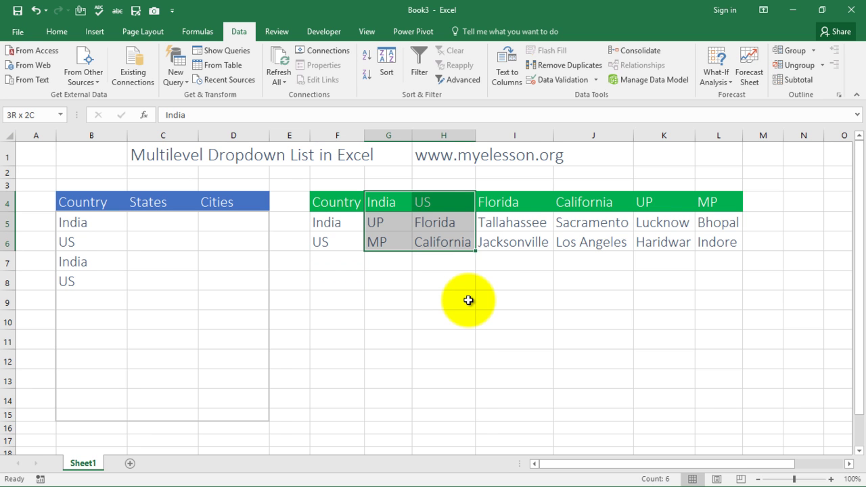
pyautogui.hotkey('shift', 'BackSpace')
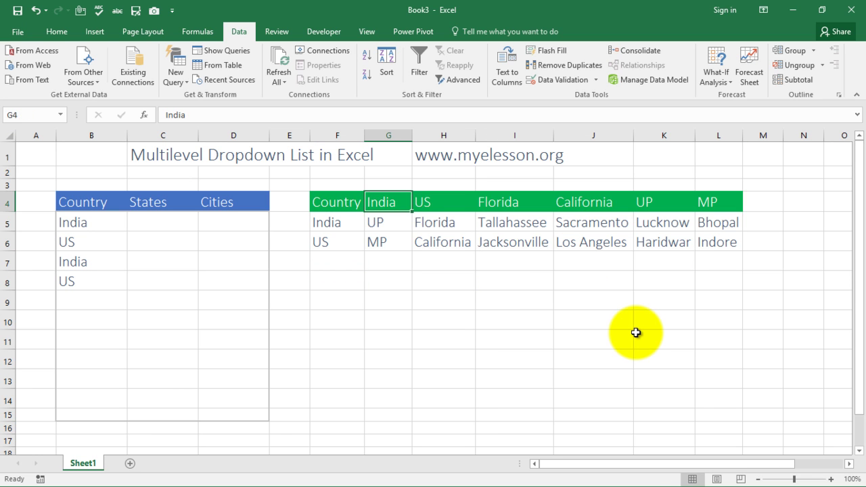
pyautogui.hotkey('shift', 'Down')
pyautogui.hotkey('shift', 'Down')
pyautogui.hotkey('shift', 'Right')
pyautogui.hotkey('shift', 'Right')
pyautogui.hotkey('shift', 'Right')
pyautogui.hotkey('shift', 'Right')
pyautogui.hotkey('shift', 'Right')
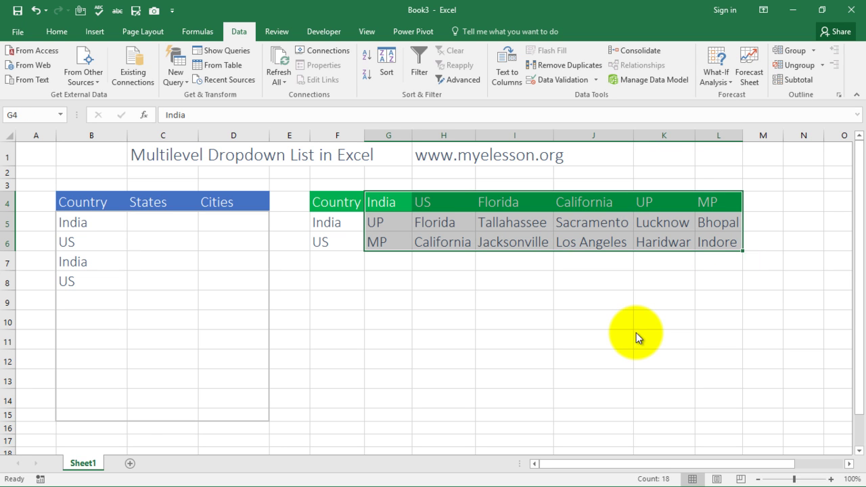
pyautogui.hotkey('ctrl', 'shift', 'F3')
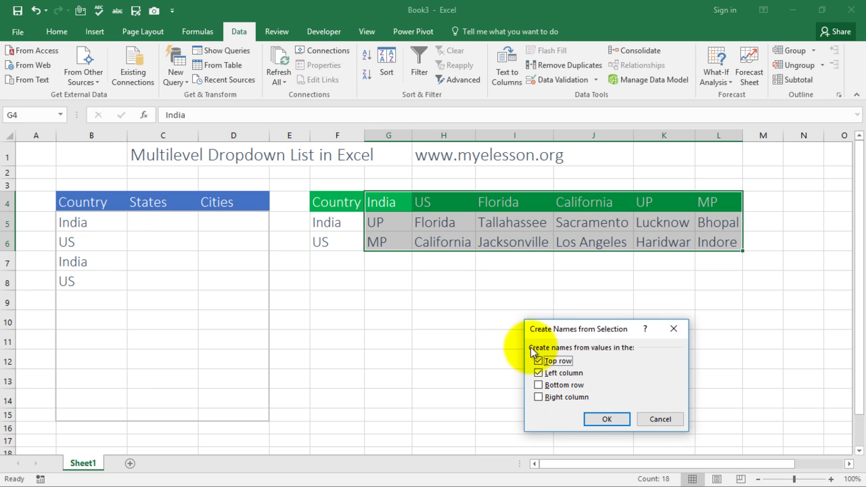
pyautogui.click(538, 373)
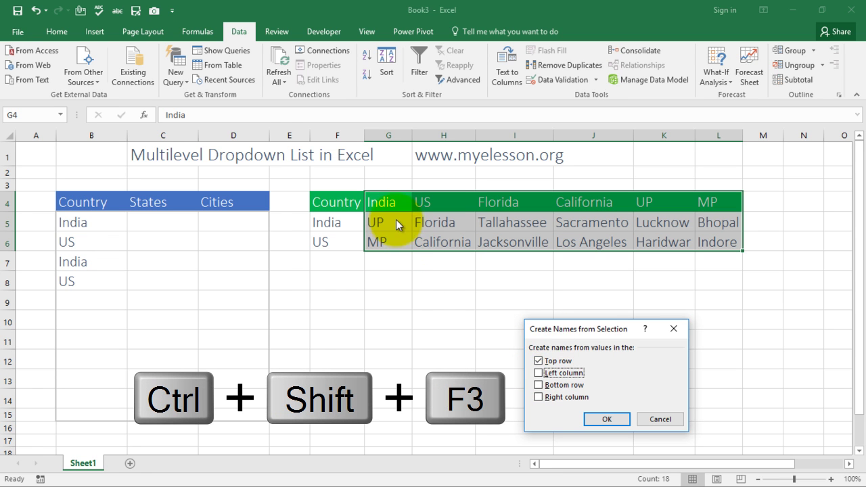
pyautogui.click(606, 418)
pyautogui.click(476, 321)
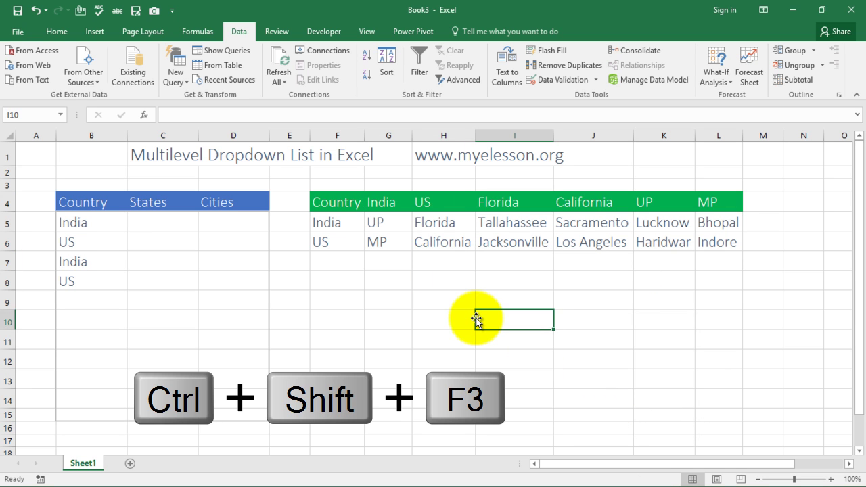
pyautogui.press('Up')
pyautogui.press('Up')
pyautogui.press('Up')
pyautogui.press('Left')
pyautogui.press('Up')
pyautogui.press('Up')
pyautogui.press('Left')
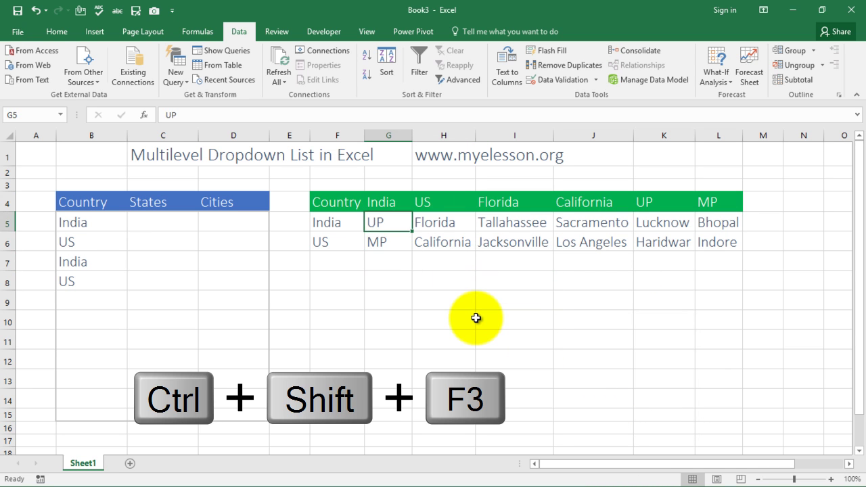
pyautogui.hotkey('shift', 'Down')
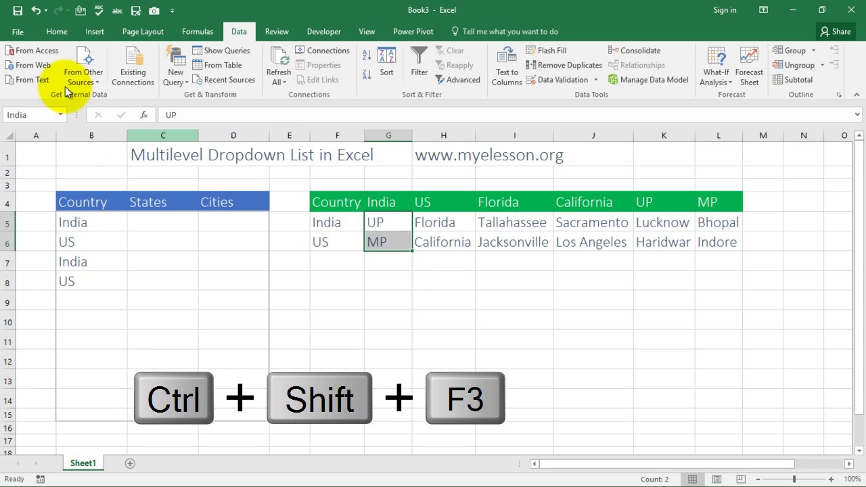
pyautogui.click(446, 224)
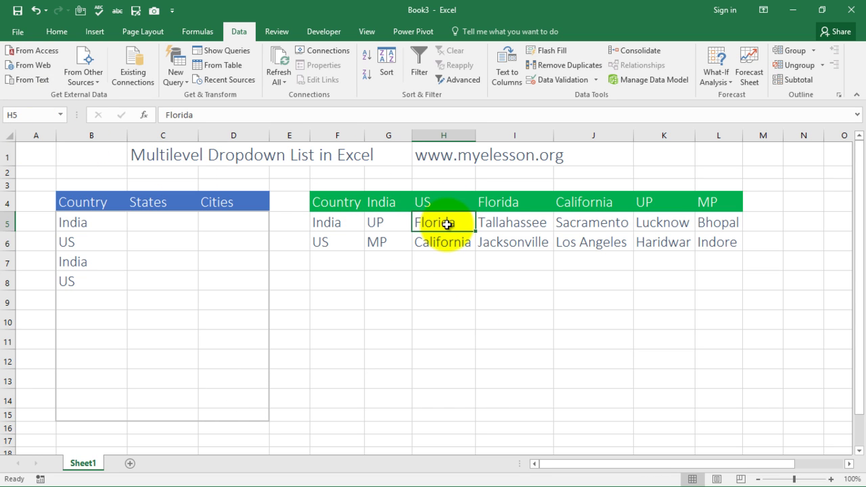
pyautogui.hotkey('shift', 'Down')
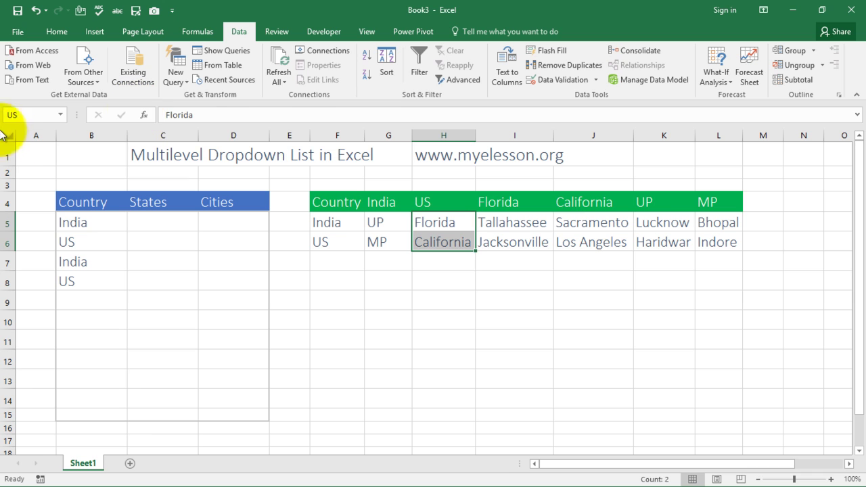
pyautogui.click(504, 216)
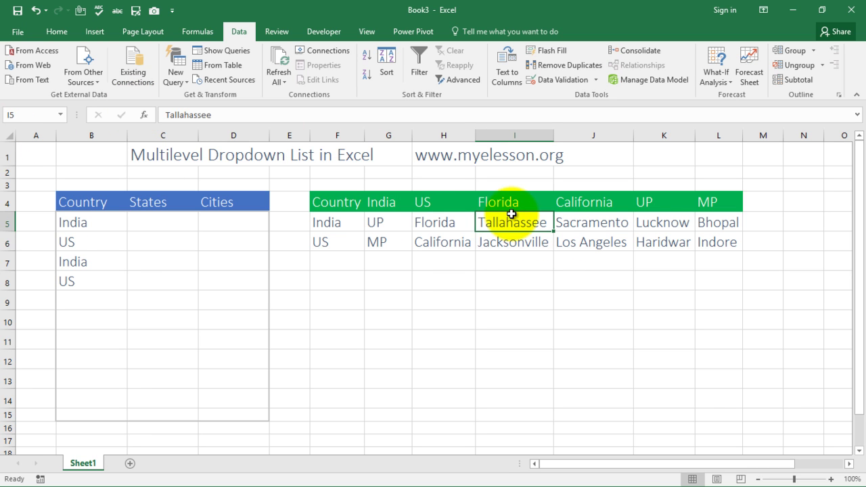
pyautogui.hotkey('shift', 'Down')
pyautogui.press('Right')
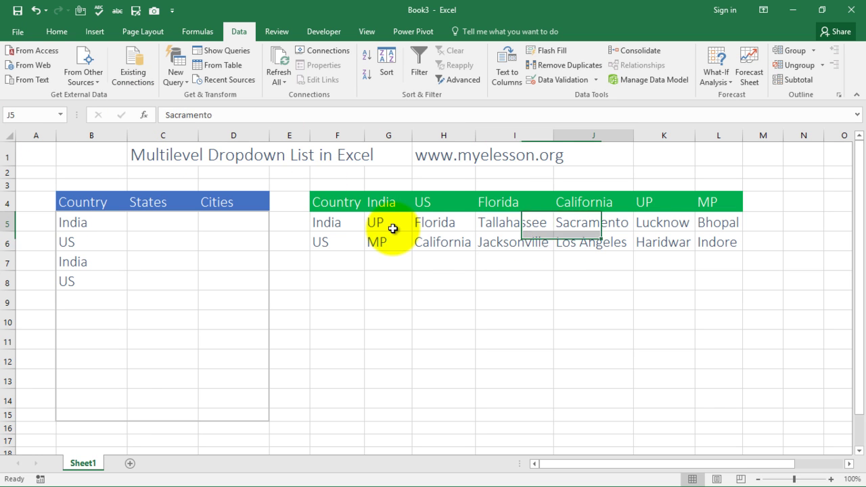
pyautogui.press('Left')
pyautogui.press('Left')
pyautogui.press('Left')
pyautogui.press('Left')
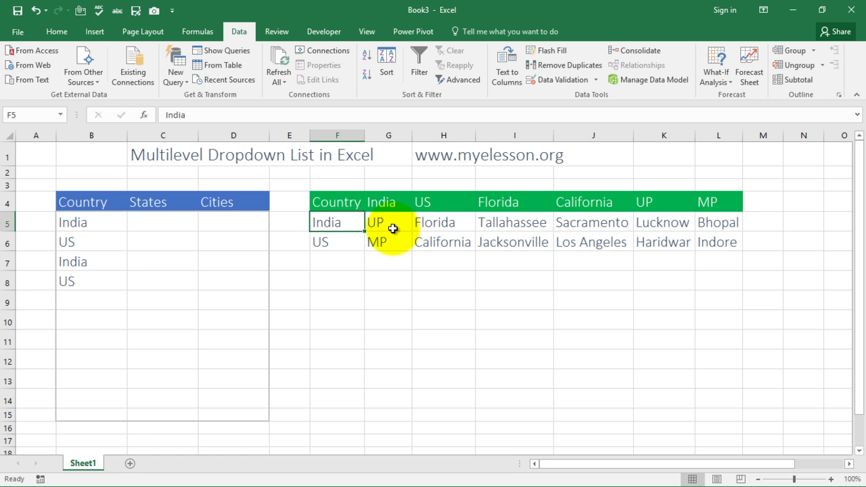
# Step: Select the empty States cells C5:C15 for a Data Validation rule
pyautogui.press('Left')
pyautogui.press('Left')
pyautogui.press('Left')
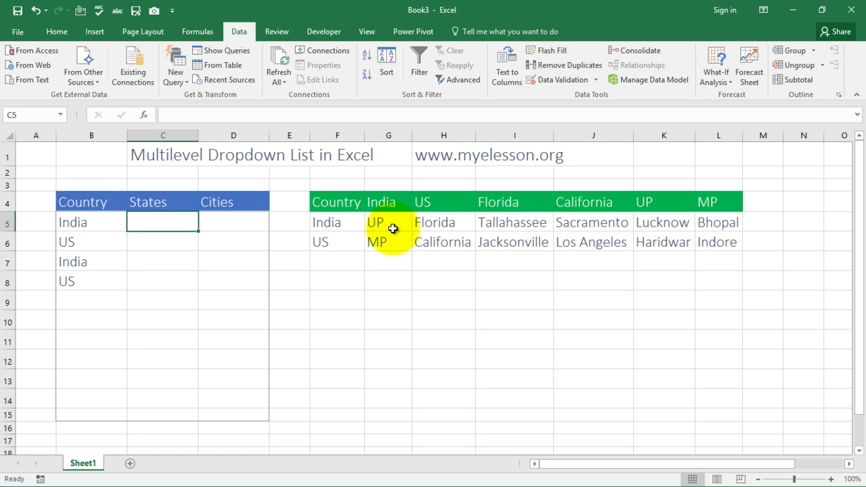
pyautogui.hotkey('shift', 'Down')
pyautogui.hotkey('shift', 'Down')
pyautogui.hotkey('shift', 'Down')
pyautogui.hotkey('shift', 'Down')
pyautogui.hotkey('shift', 'Down')
pyautogui.hotkey('shift', 'Down')
pyautogui.hotkey('shift', 'Down')
pyautogui.hotkey('shift', 'Down')
pyautogui.hotkey('shift', 'Down')
pyautogui.hotkey('shift', 'Down')
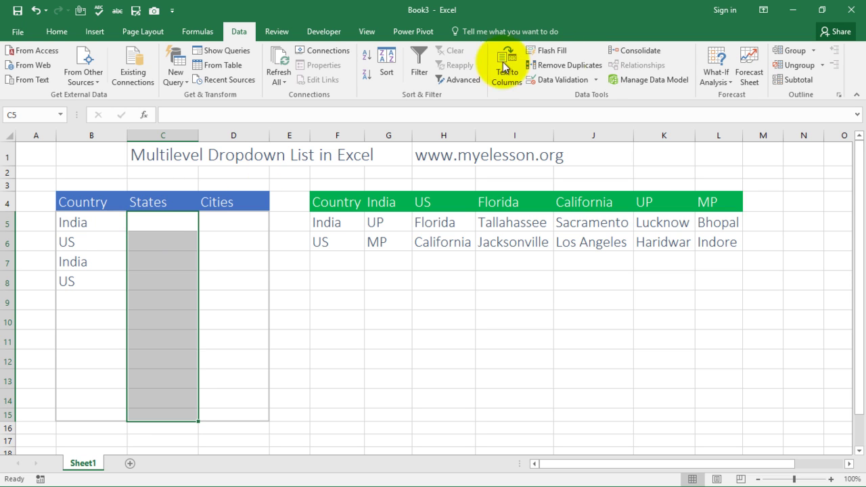
pyautogui.click(563, 80)
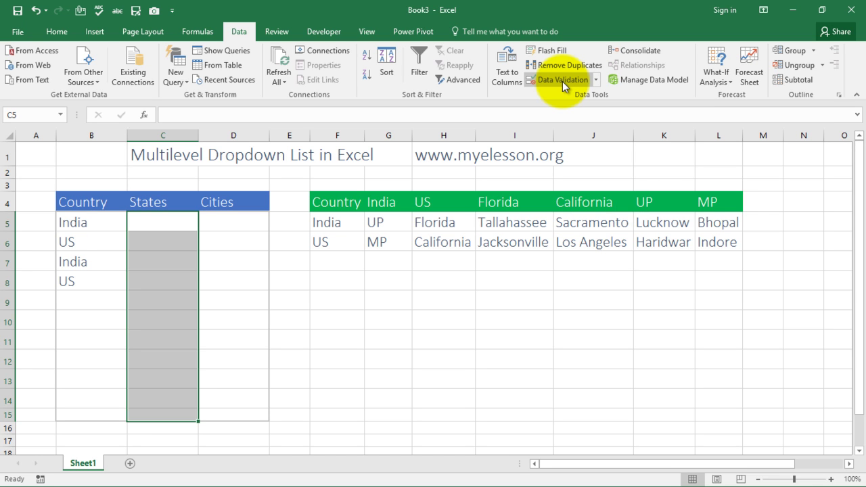
pyautogui.press('alt')
# Step: Set the States validation to a List with source =indirect() pointing at B5
pyautogui.press('d')
pyautogui.press('l')
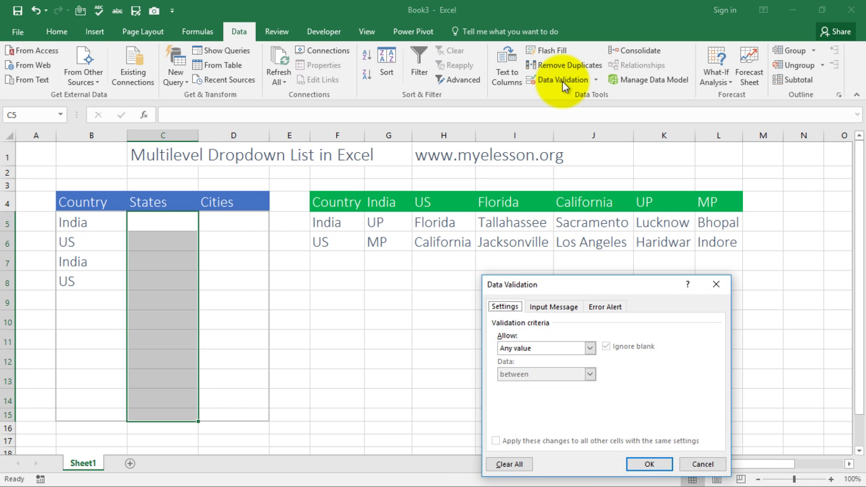
pyautogui.click(587, 349)
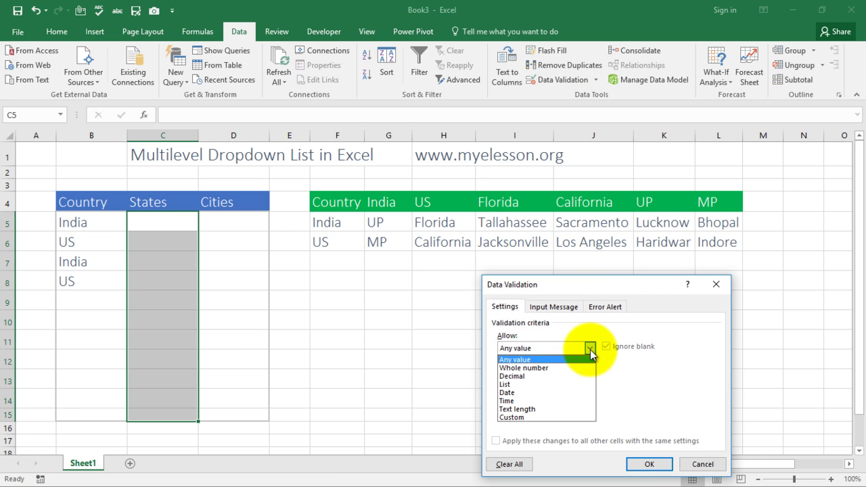
pyautogui.click(530, 384)
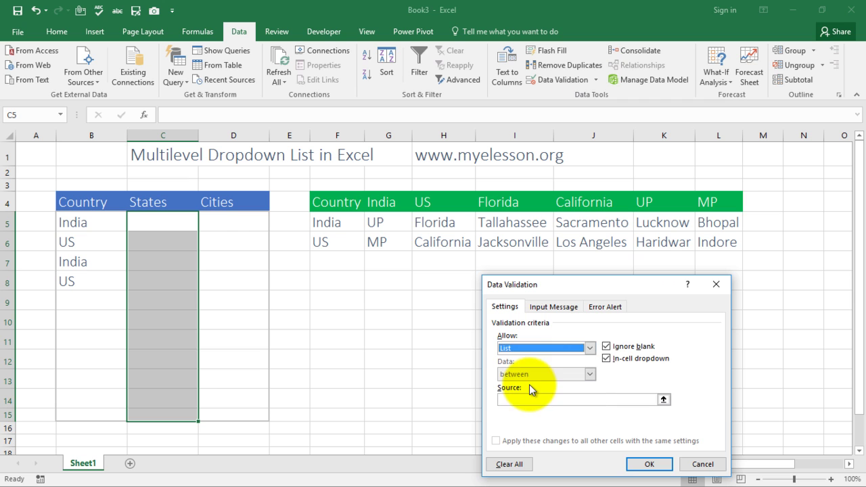
pyautogui.click(525, 401)
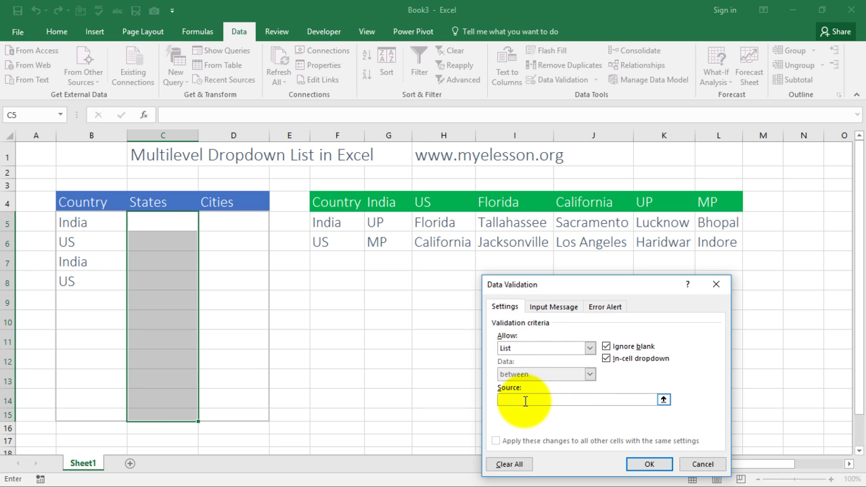
pyautogui.write('=indirect(')
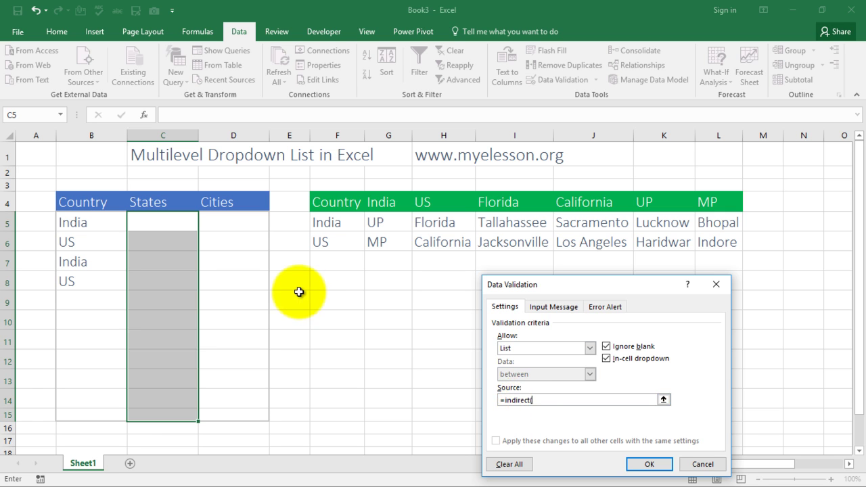
pyautogui.click(88, 223)
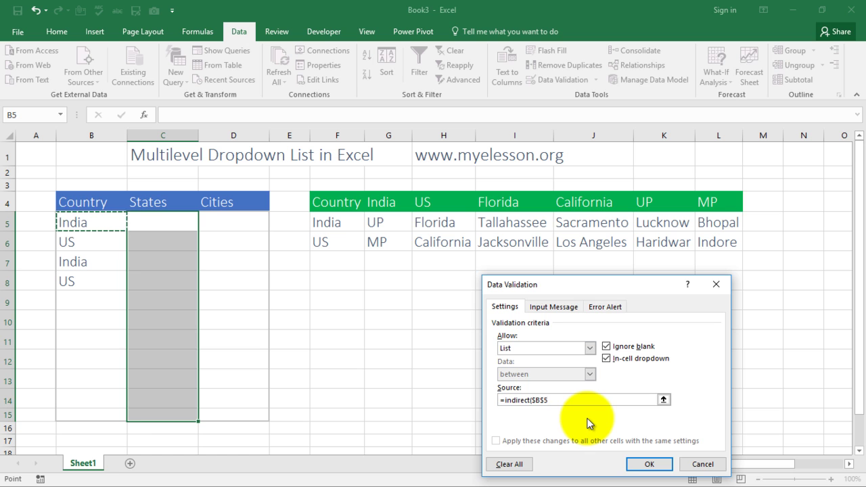
# Step: Remove the $ signs so the source reads =indirect(B5), and confirm
pyautogui.click(546, 402)
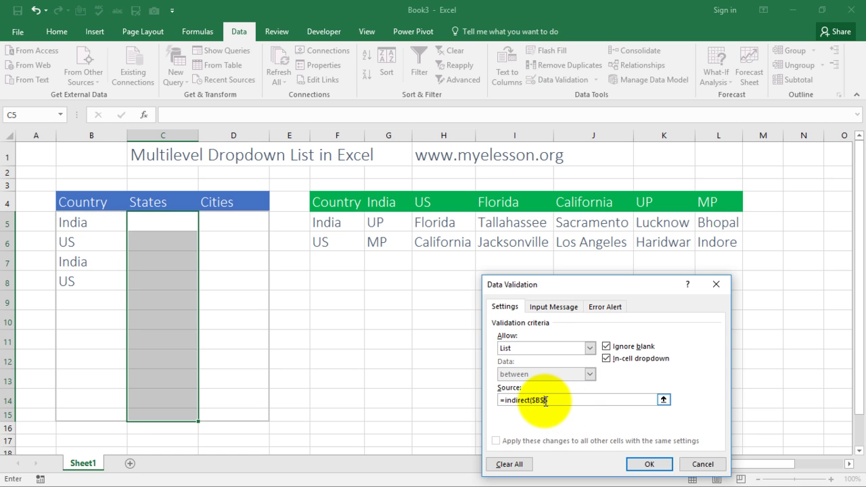
pyautogui.click(543, 401)
pyautogui.press('BackSpace')
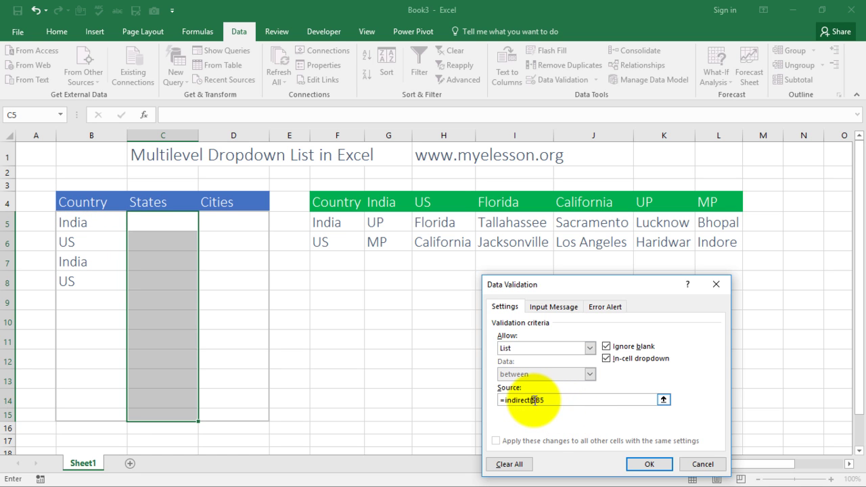
pyautogui.click(535, 401)
pyautogui.press('BackSpace')
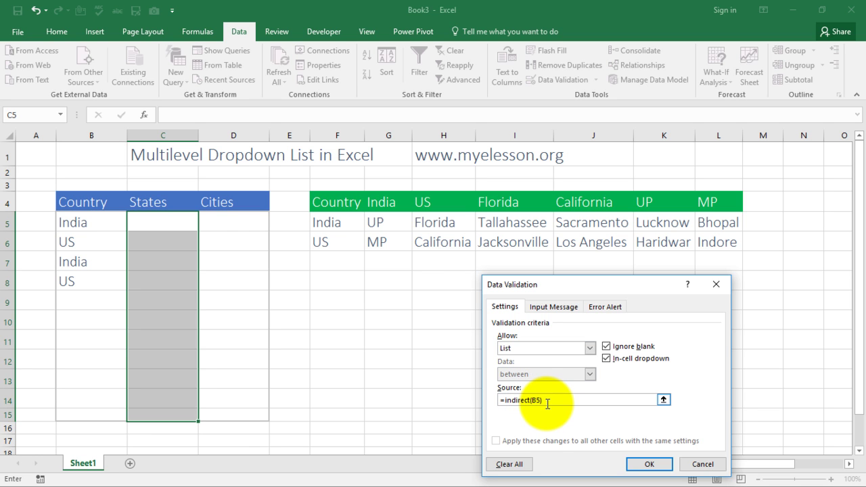
pyautogui.press('Return')
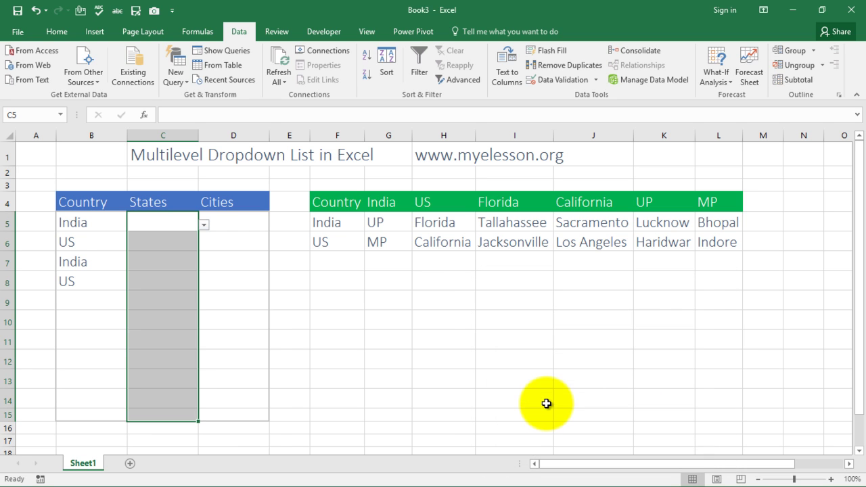
# Step: Pick UP, Florida, MP and California in C5:C8, then select the Cities cells D5:D15
pyautogui.click(205, 225)
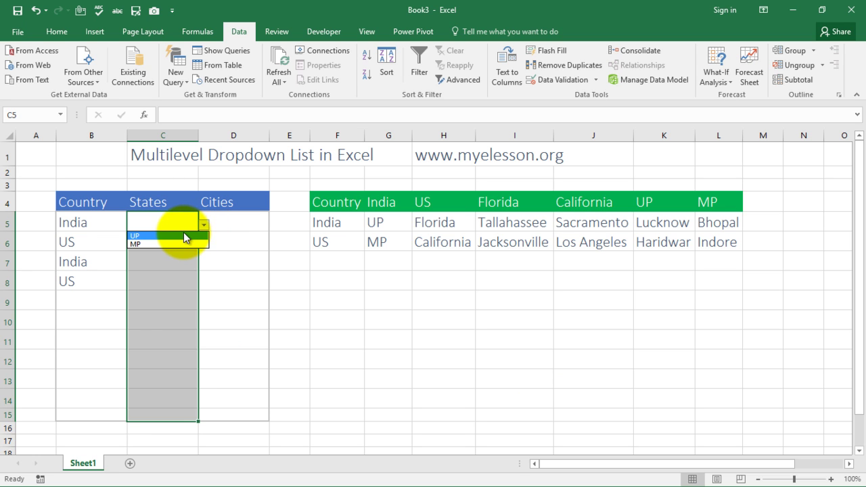
pyautogui.click(184, 234)
pyautogui.click(163, 242)
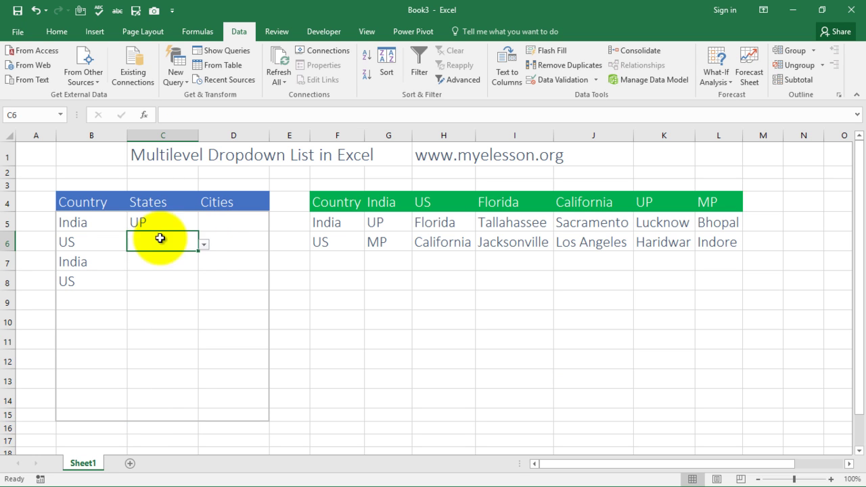
pyautogui.click(203, 247)
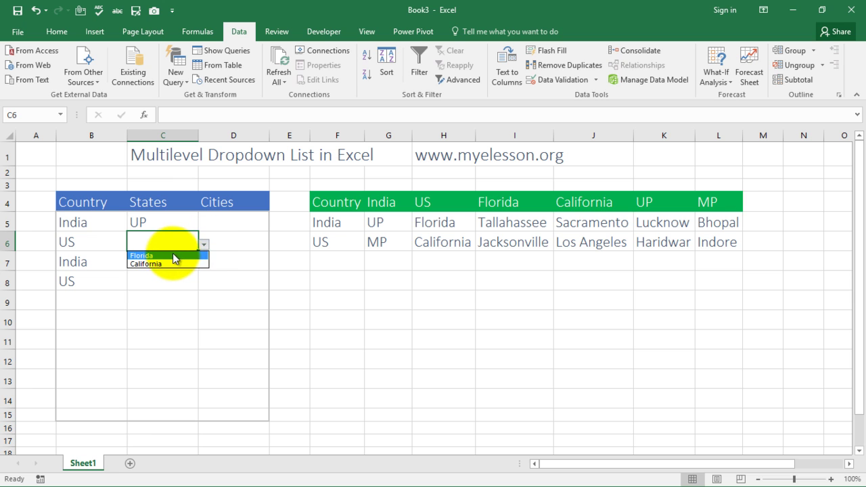
pyautogui.click(172, 256)
pyautogui.click(171, 261)
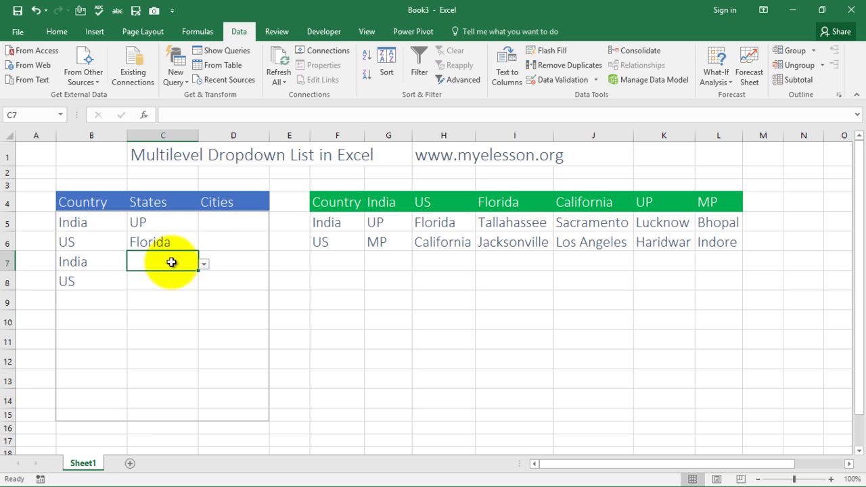
pyautogui.click(203, 265)
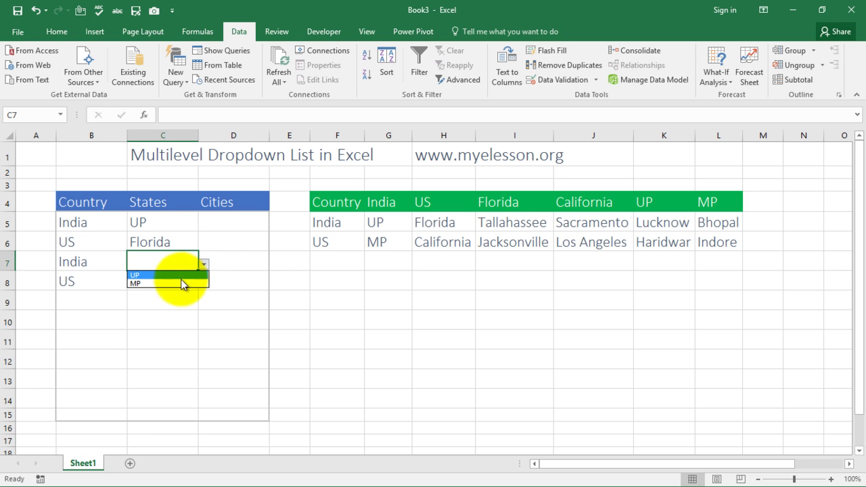
pyautogui.click(179, 283)
pyautogui.click(178, 281)
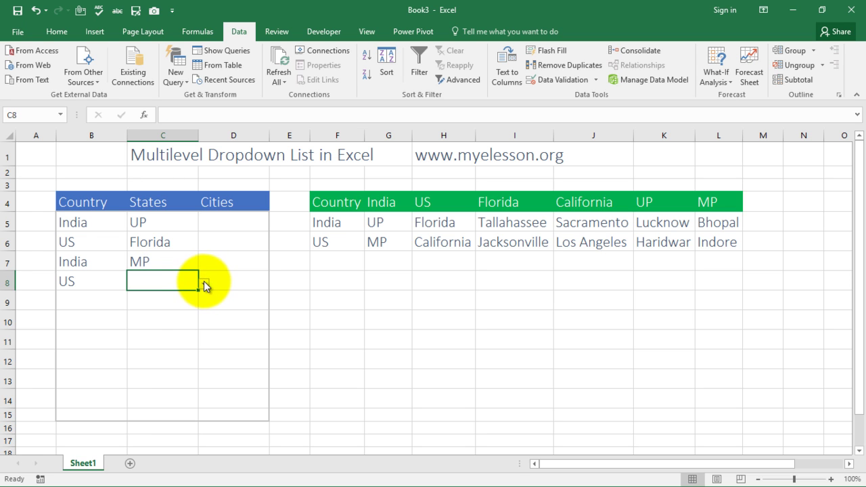
pyautogui.click(204, 283)
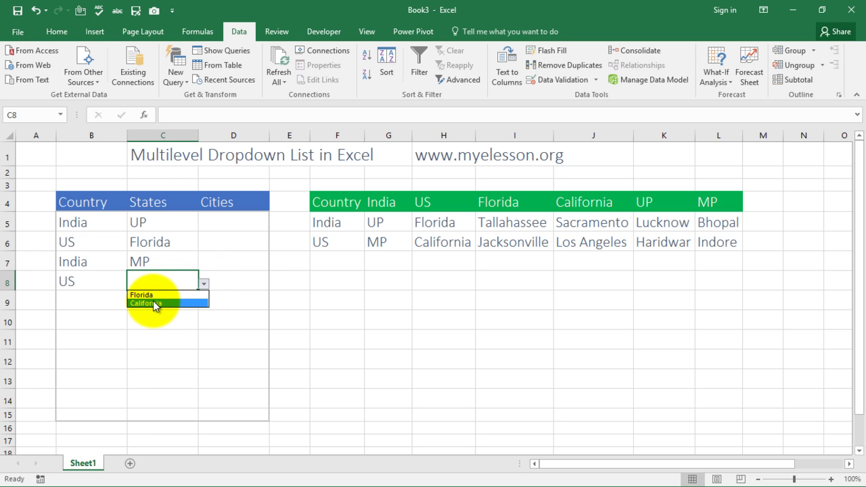
pyautogui.click(149, 300)
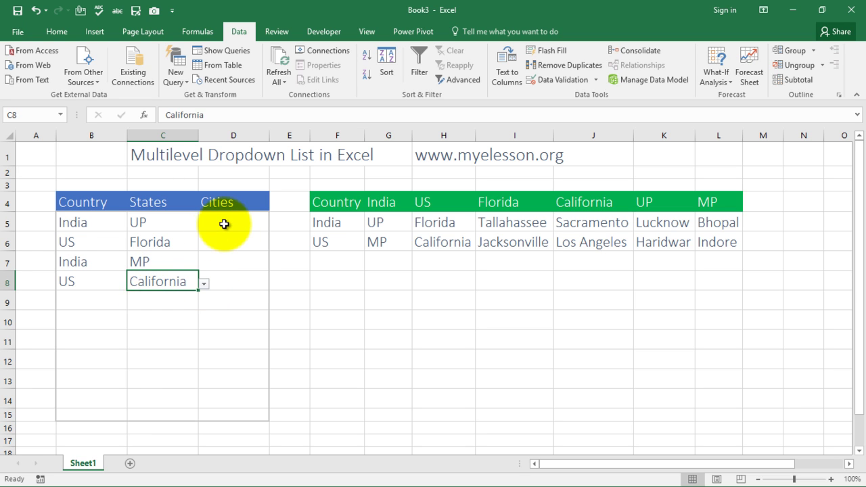
pyautogui.click(224, 224)
pyautogui.hotkey('shift', 'Down')
pyautogui.hotkey('shift', 'Down')
pyautogui.hotkey('shift', 'Down')
pyautogui.hotkey('shift', 'Down')
pyautogui.hotkey('shift', 'Down')
pyautogui.hotkey('shift', 'Down')
pyautogui.hotkey('shift', 'Down')
pyautogui.hotkey('shift', 'Down')
pyautogui.hotkey('shift', 'Down')
pyautogui.hotkey('shift', 'Down')
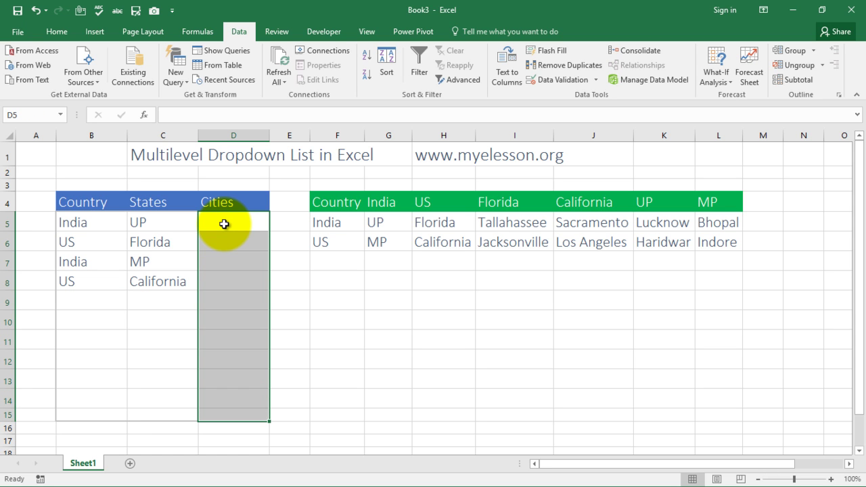
# Step: Open Data Validation for the Cities cells and set Allow to List
pyautogui.hotkey('alt', 'd')
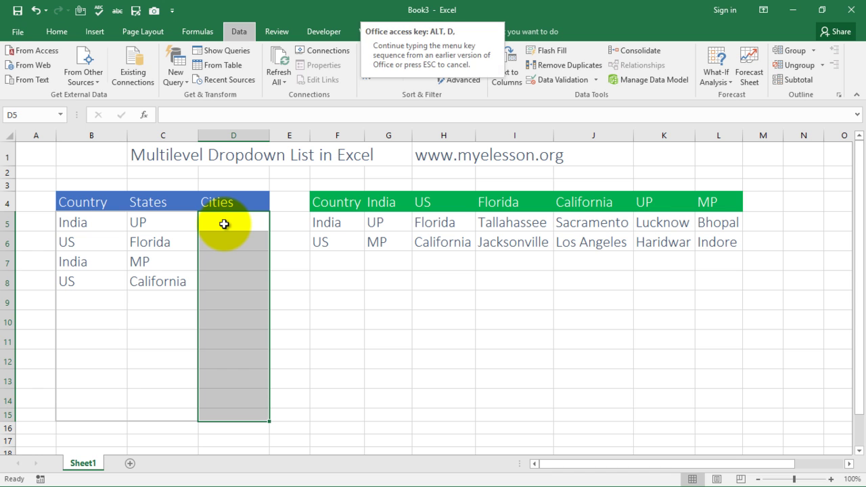
pyautogui.press('l')
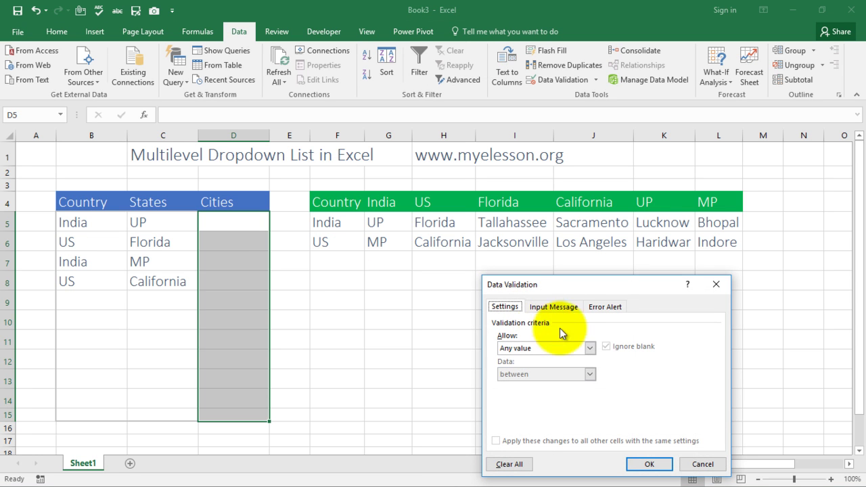
pyautogui.click(590, 348)
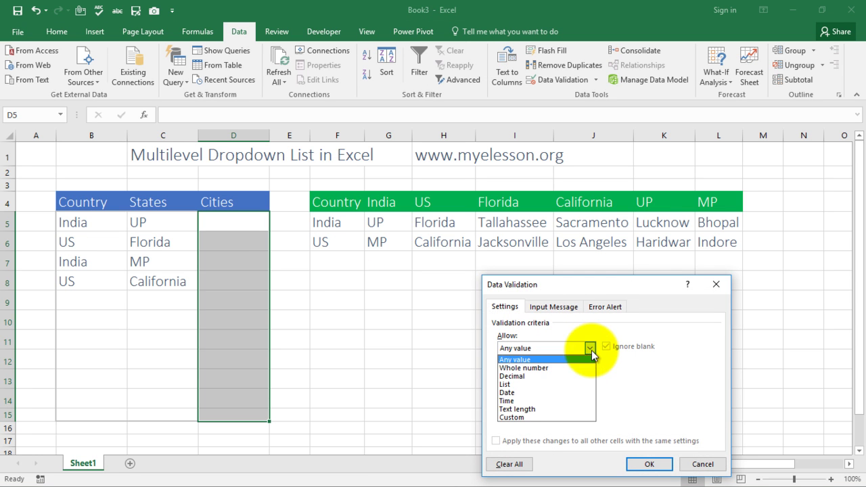
pyautogui.click(522, 380)
pyautogui.click(650, 465)
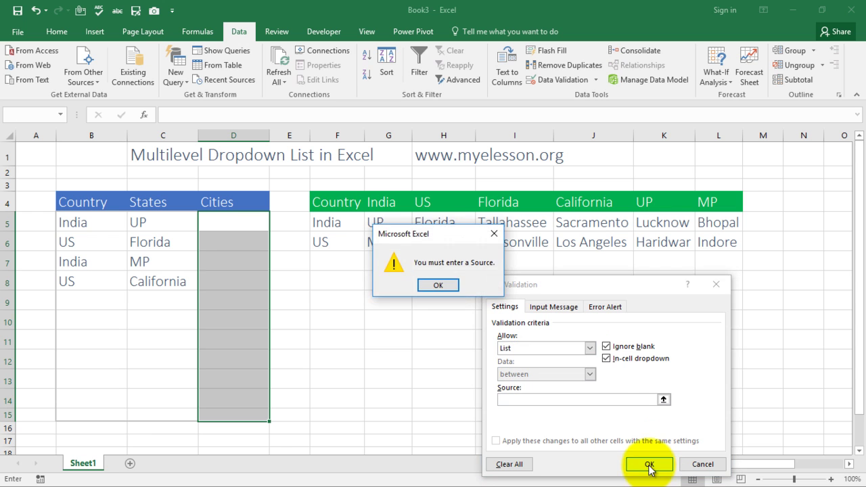
pyautogui.press('Return')
# Step: Set the list source to =indirect(C5) with no $ signs and apply the rule
pyautogui.write('=i')
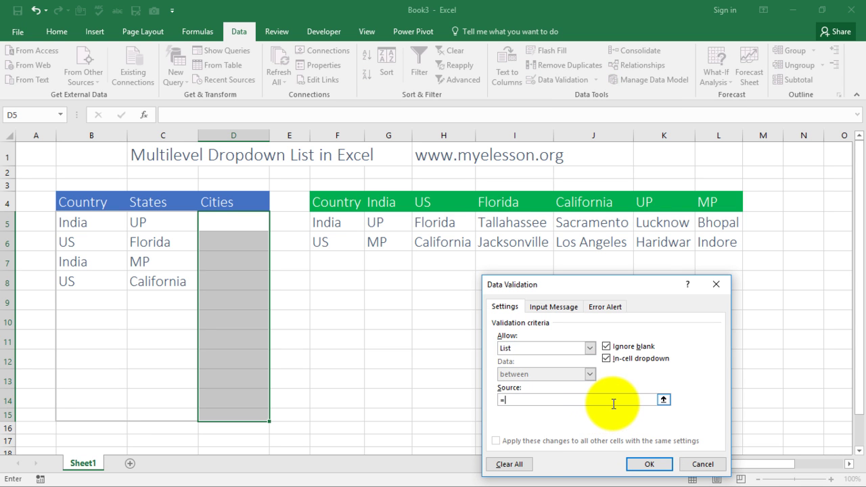
pyautogui.write('ndirect(')
pyautogui.click(177, 227)
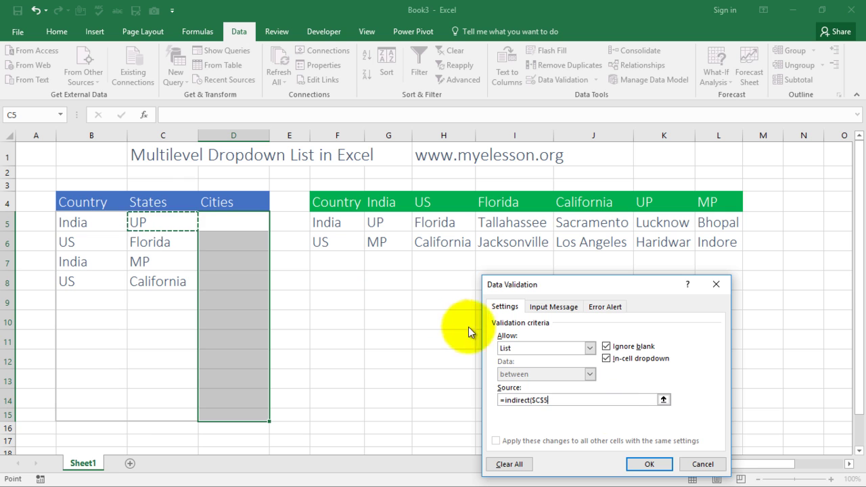
pyautogui.click(546, 401)
pyautogui.press('BackSpace')
pyautogui.press('Left')
pyautogui.press('BackSpace')
pyautogui.click(552, 400)
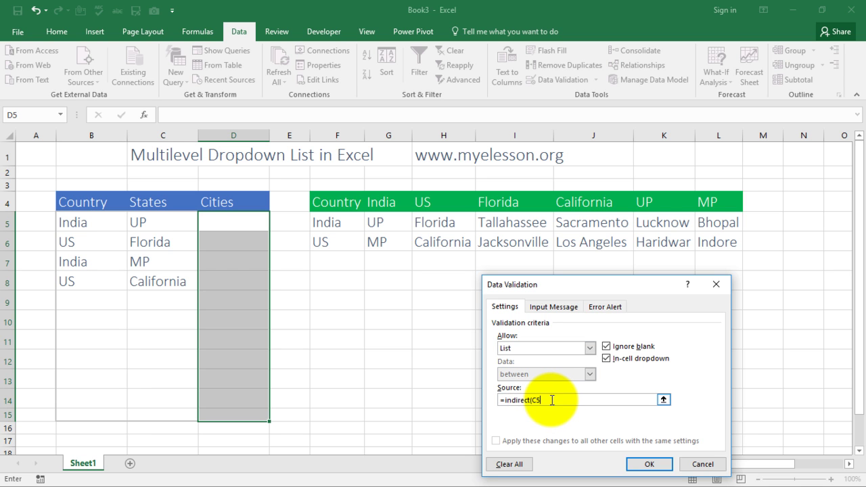
pyautogui.click(643, 464)
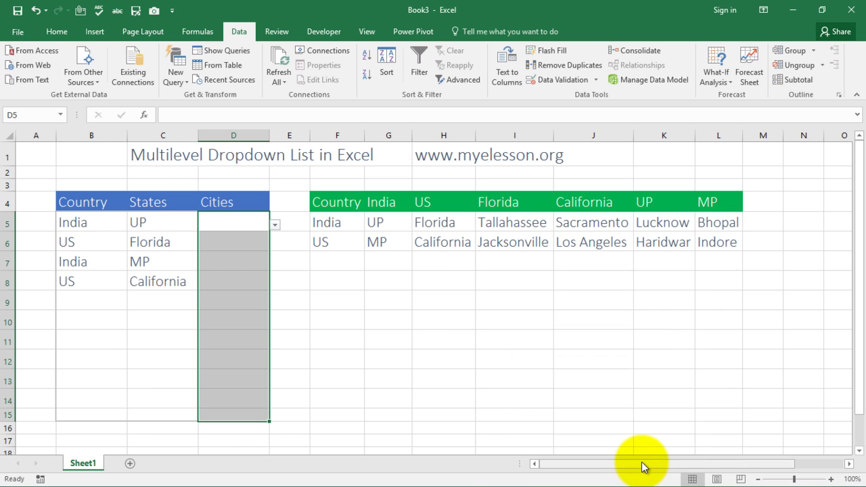
# Step: Pick Lucknow for the UP row and Tallahassee for the Florida row
pyautogui.click(278, 227)
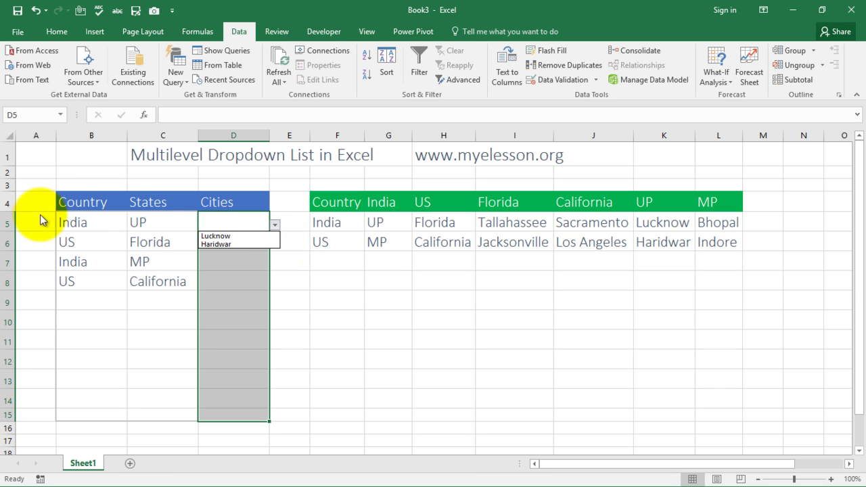
pyautogui.click(223, 237)
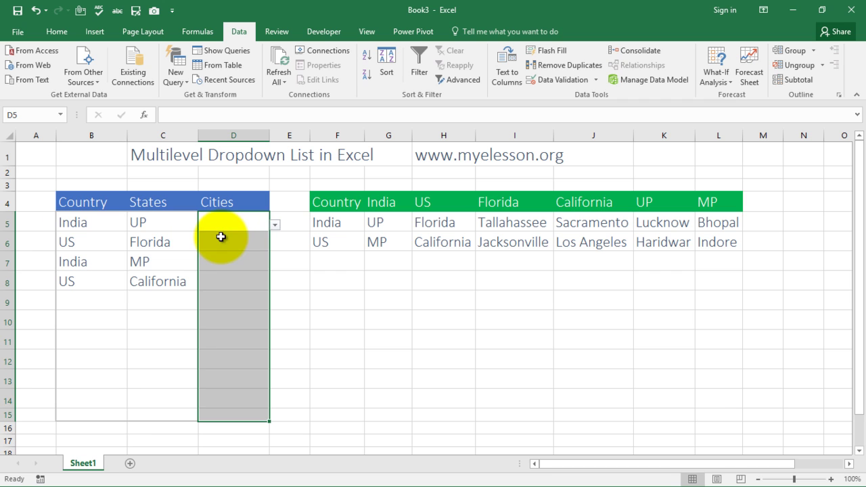
pyautogui.click(228, 240)
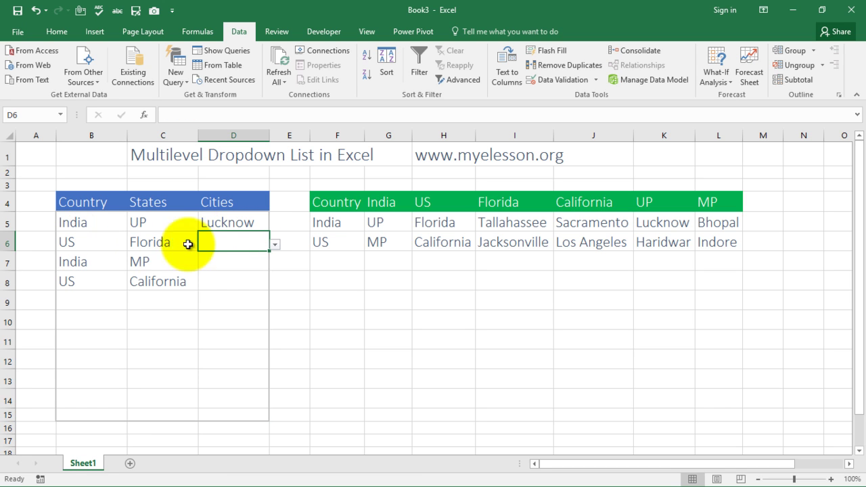
pyautogui.click(274, 245)
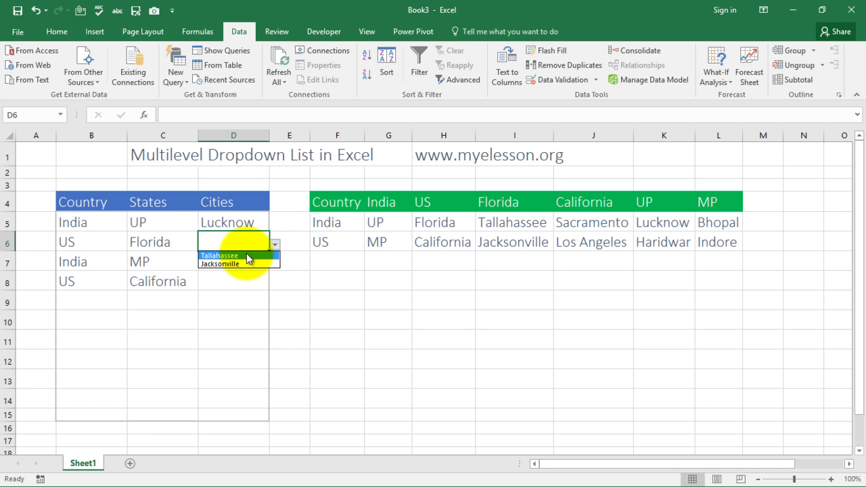
pyautogui.click(243, 257)
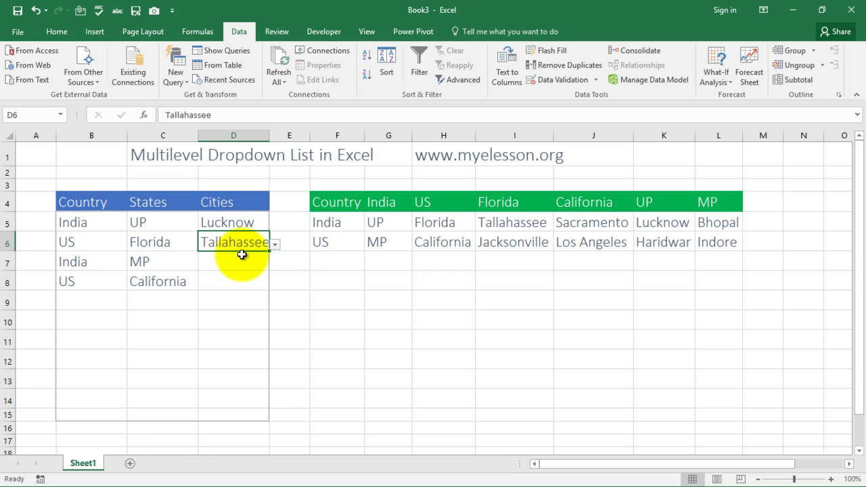
pyautogui.click(299, 270)
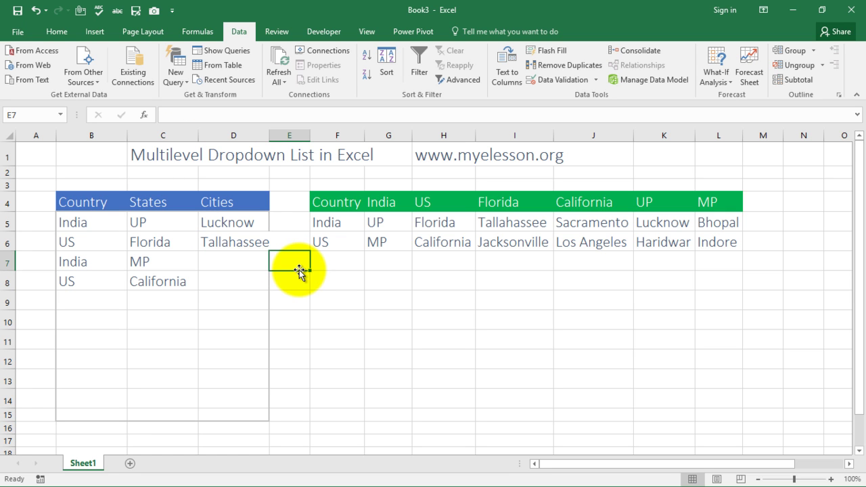
# Step: Pick Bhopal for the MP row and Los Angeles for the California row
pyautogui.click(245, 257)
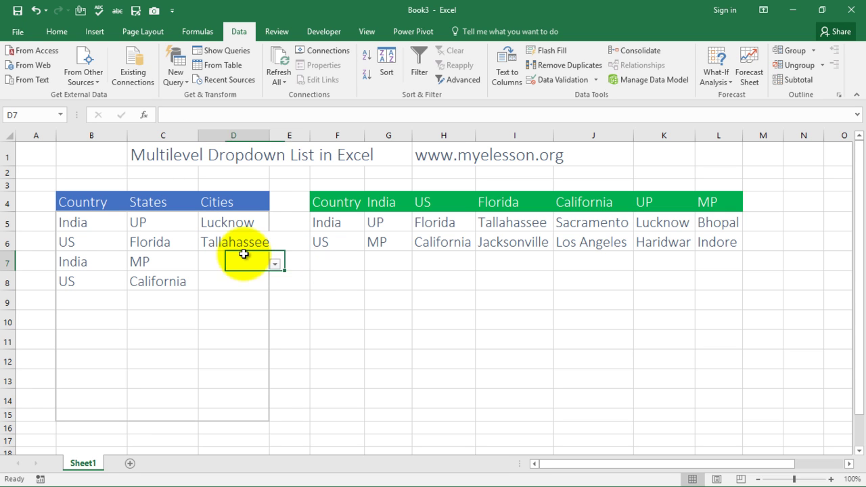
pyautogui.click(274, 263)
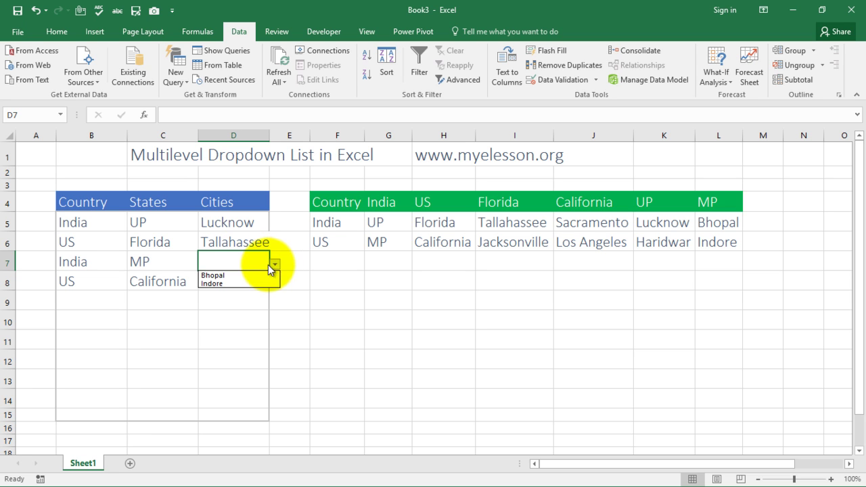
pyautogui.click(243, 274)
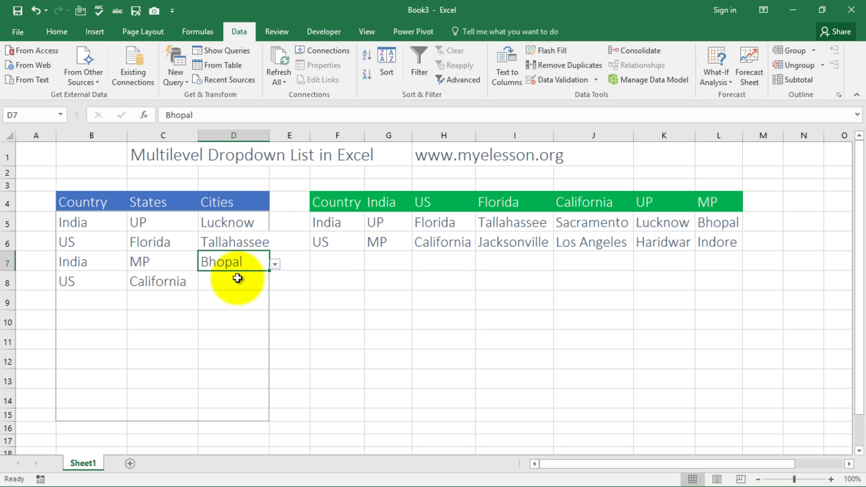
pyautogui.click(236, 278)
pyautogui.click(275, 285)
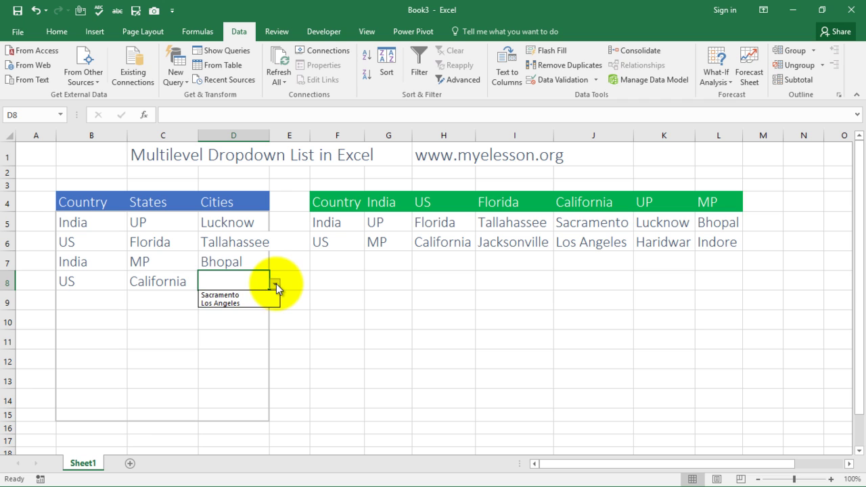
pyautogui.click(242, 303)
pyautogui.click(322, 307)
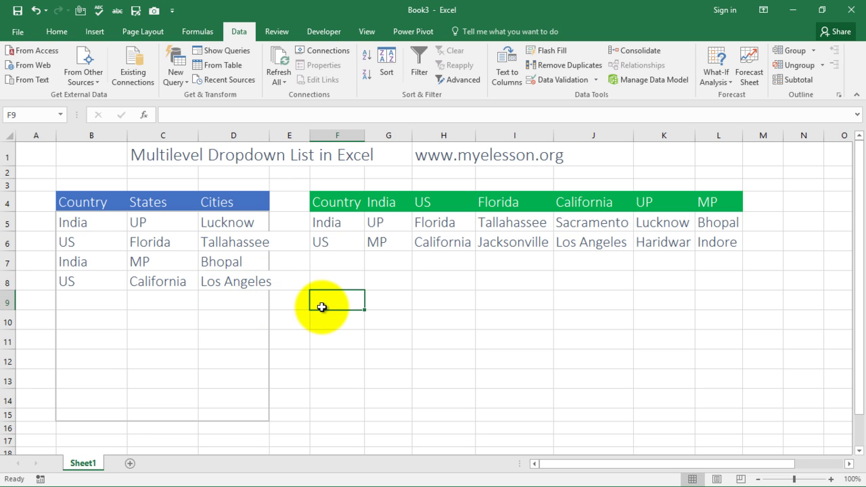